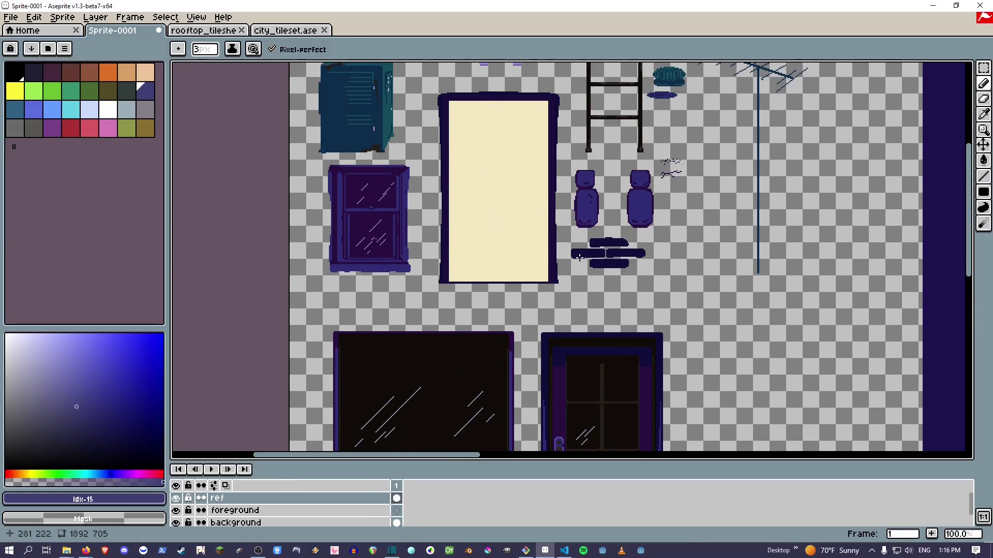
Capture the purple two-stone column beside the cream panel as a custom brush.
{"action": "scroll", "coordinate": [556, 304], "scroll_direction": "up", "scroll_amount": 1}
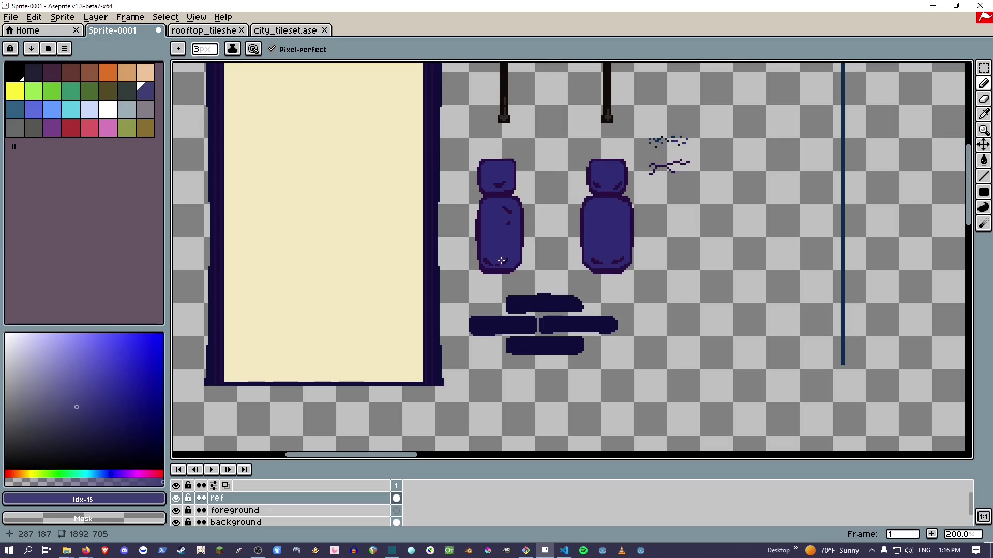
{"action": "key", "text": "v"}
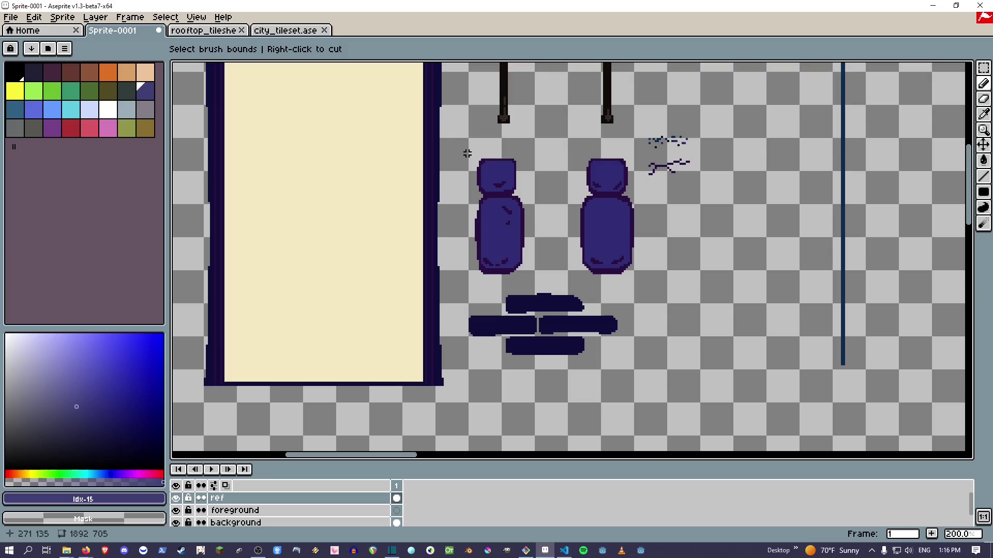
{"action": "mouse_move", "coordinate": [467, 153]}
{"action": "left_mouse_down"}
{"action": "mouse_move", "coordinate": [505, 199]}
{"action": "mouse_move", "coordinate": [529, 287]}
{"action": "left_mouse_up"}
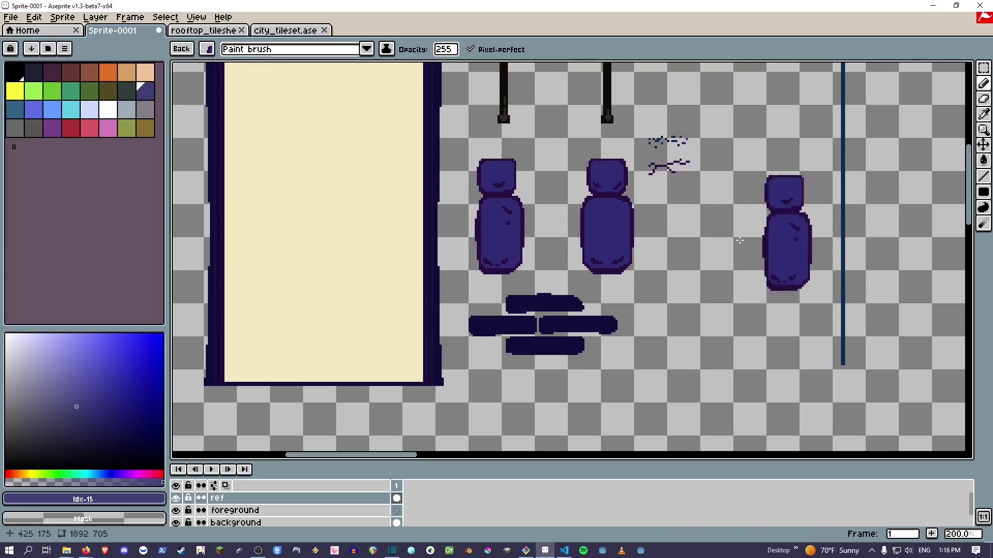
Try freehand strokes with the stone brush in the empty area past the antenna pole, and undo them.
{"action": "scroll", "coordinate": [760, 232], "scroll_direction": "down", "scroll_amount": 2}
{"action": "scroll", "coordinate": [763, 253], "scroll_direction": "up", "scroll_amount": 2}
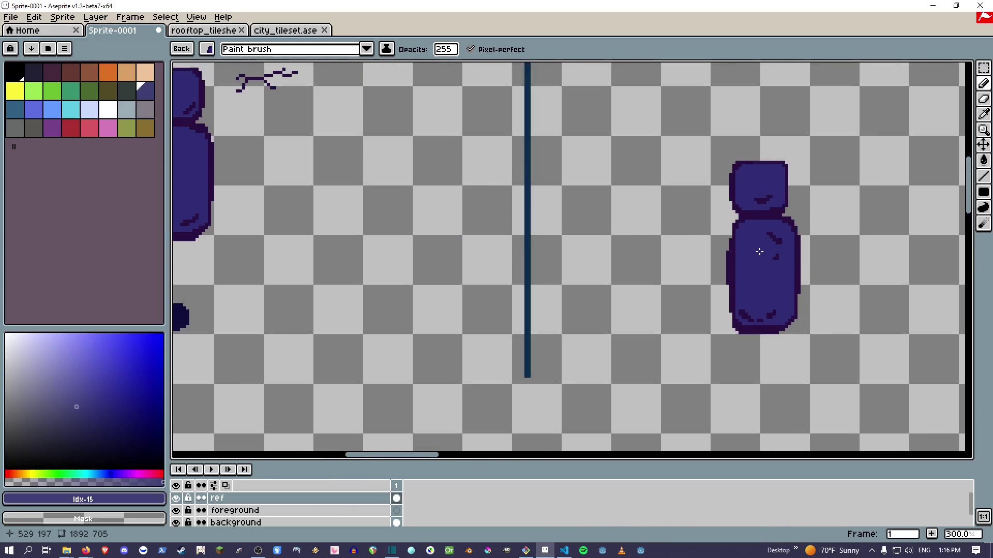
{"action": "left_click_drag", "start_coordinate": [745, 249], "coordinate": [662, 307]}
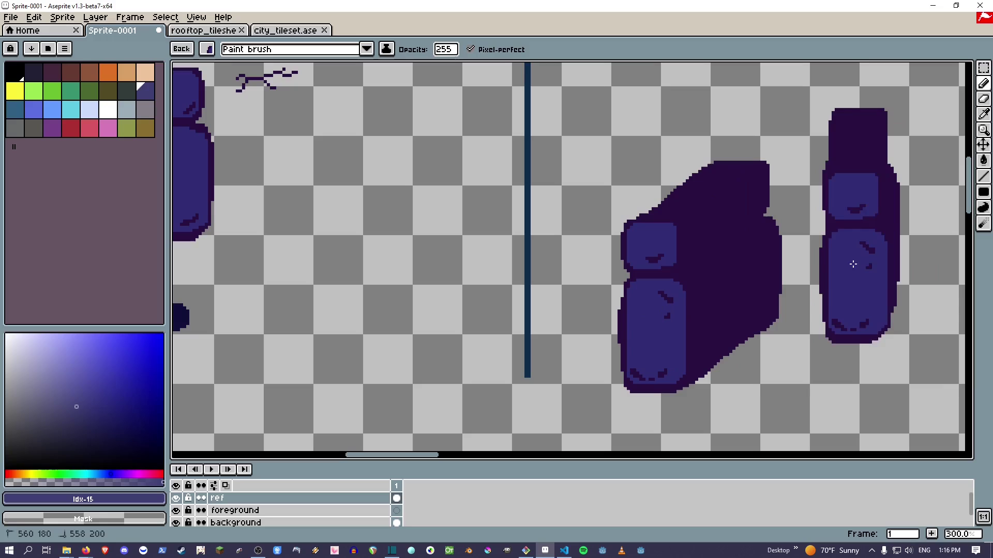
{"action": "key", "text": "v"}
{"action": "key", "text": "ctrl+z"}
Stamp three separate copies of the stone column in the transparent area beside the antenna pole.
{"action": "key", "text": "b"}
{"action": "left_click", "coordinate": [731, 210]}
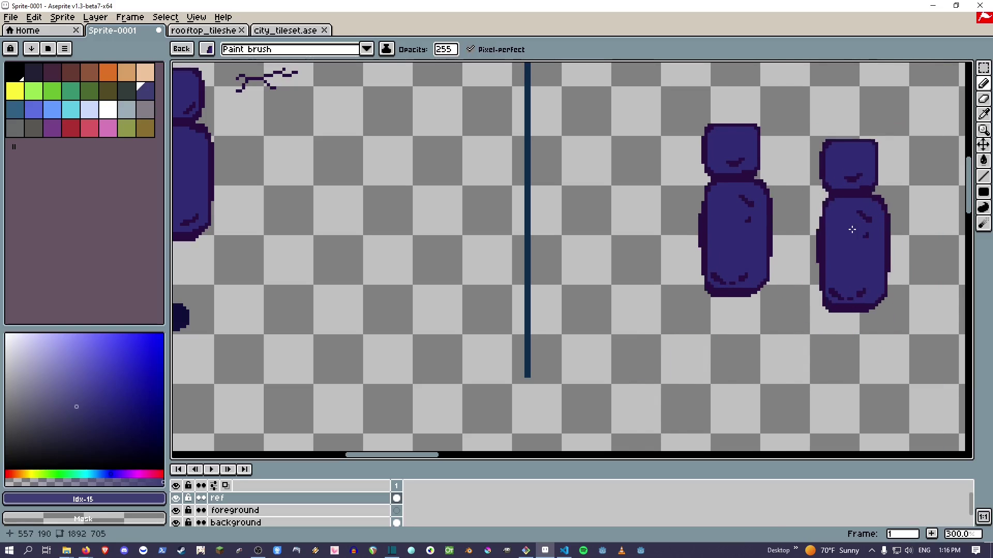
{"action": "left_click", "coordinate": [853, 224]}
{"action": "left_click", "coordinate": [612, 297]}
Stamp stone columns stacked upward along the corner edge where the dark wall meets the lighter building.
{"action": "scroll", "coordinate": [612, 296], "scroll_direction": "down", "scroll_amount": 1}
{"action": "scroll", "coordinate": [620, 248], "scroll_direction": "down", "scroll_amount": 2}
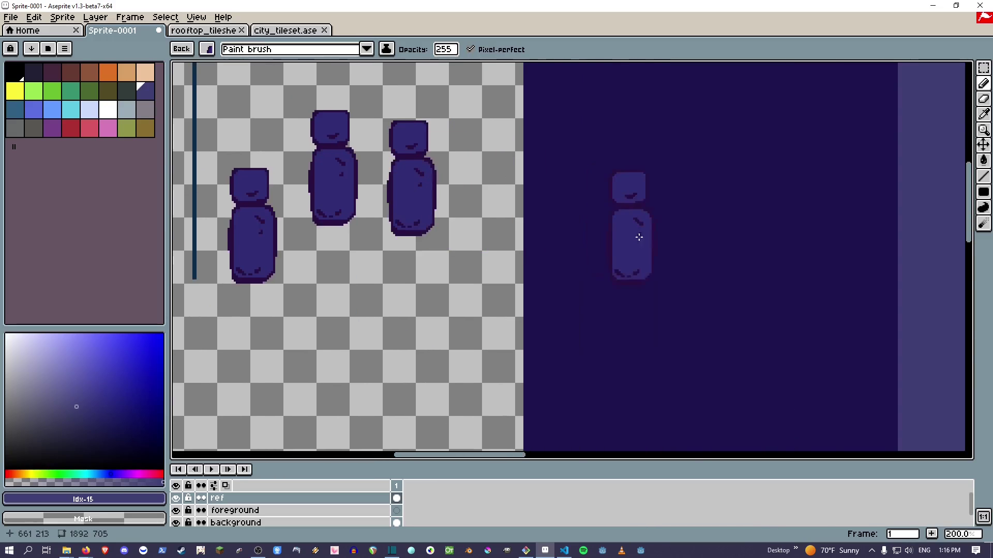
{"action": "scroll", "coordinate": [584, 310], "scroll_direction": "up", "scroll_amount": 2}
{"action": "scroll", "coordinate": [579, 317], "scroll_direction": "down", "scroll_amount": 2}
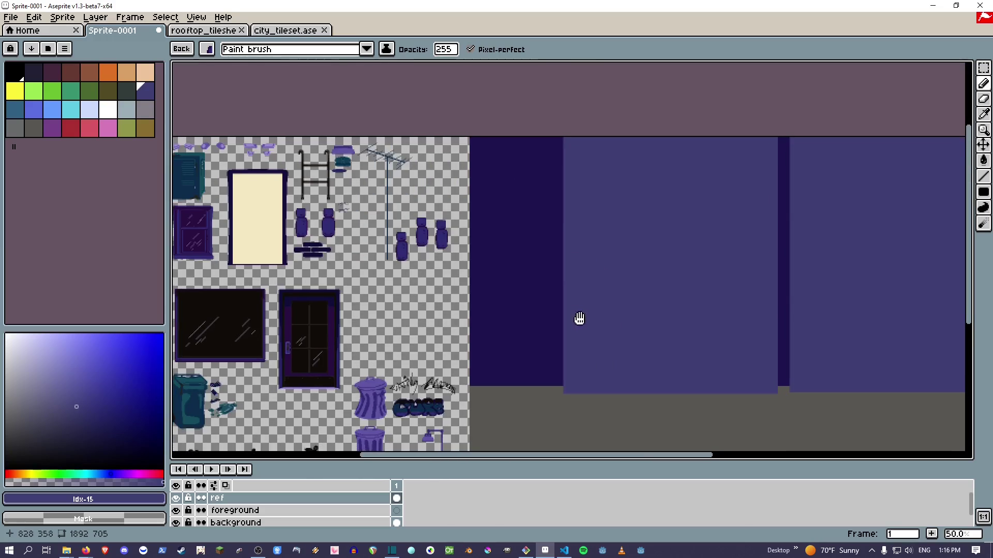
{"action": "scroll", "coordinate": [549, 317], "scroll_direction": "up", "scroll_amount": 1}
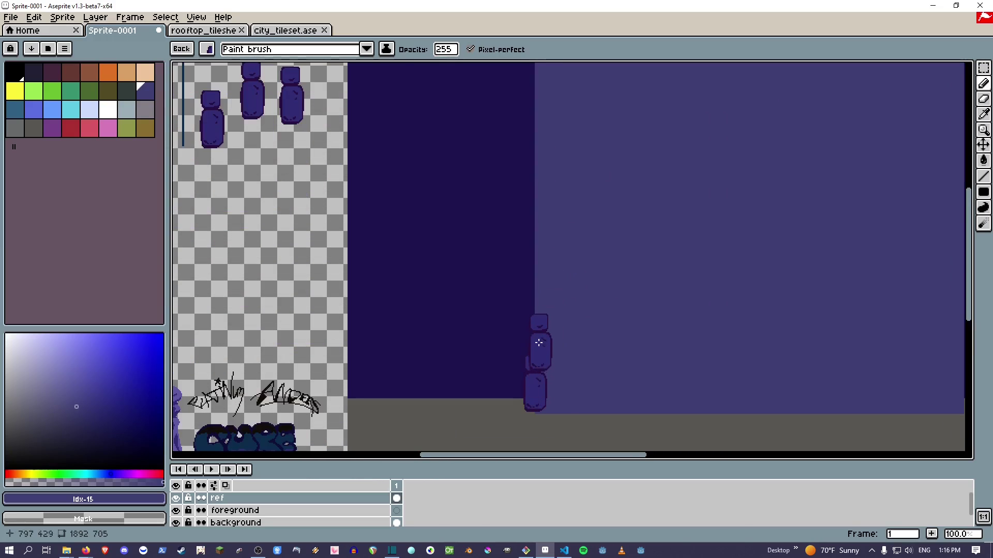
{"action": "left_click", "coordinate": [533, 331]}
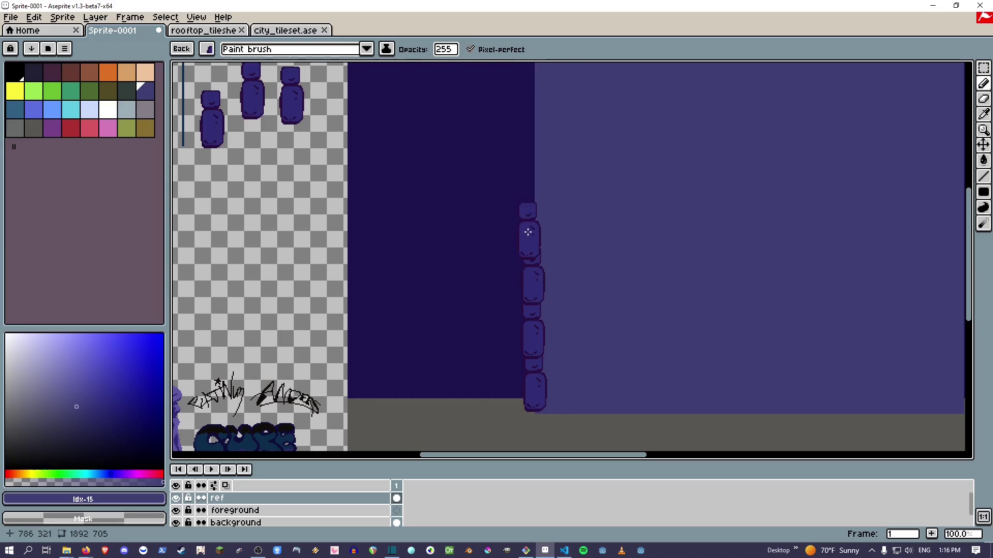
Set the stone brush to Pattern aligned to source and preview the pattern over the reference sprites.
{"action": "left_click", "coordinate": [367, 50]}
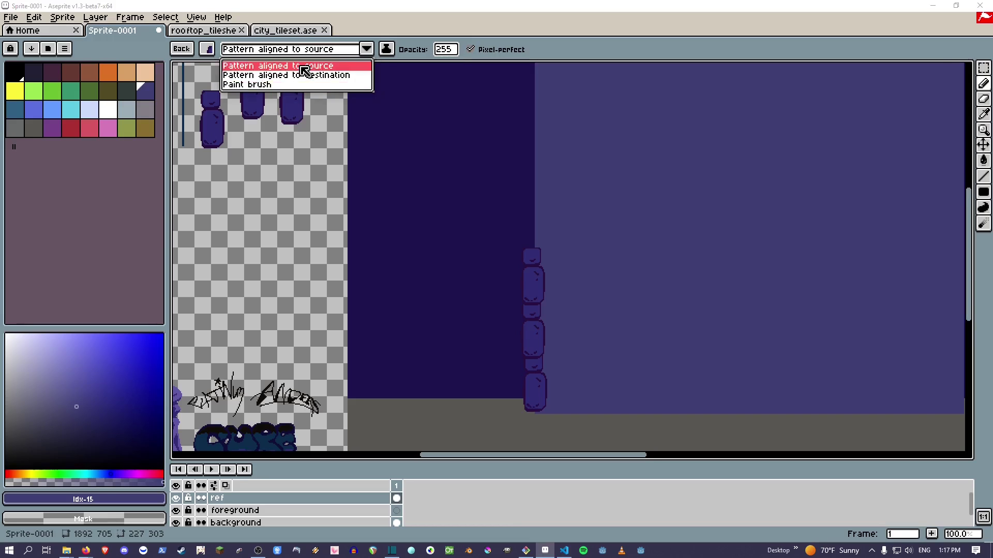
{"action": "left_click", "coordinate": [305, 67]}
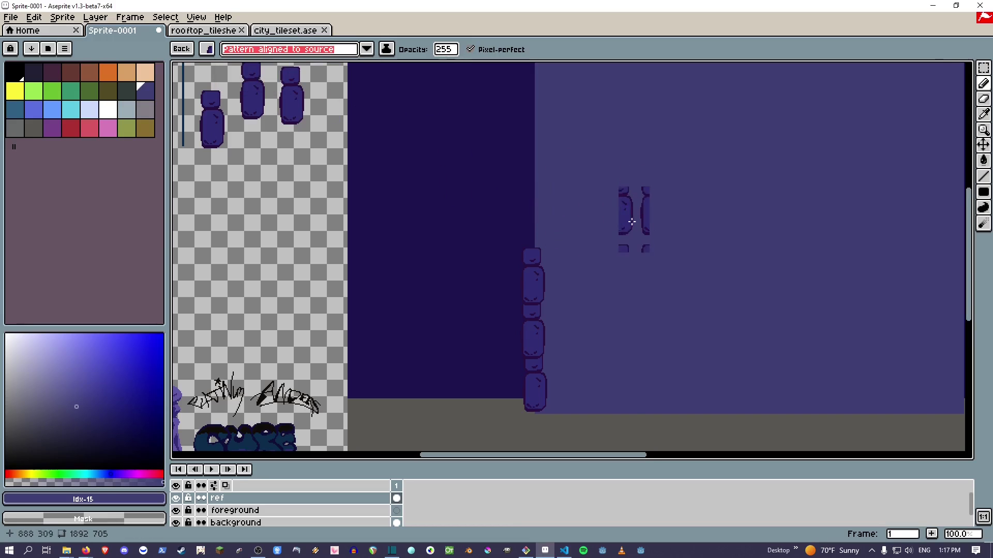
{"action": "left_click_drag", "start_coordinate": [465, 184], "coordinate": [779, 204]}
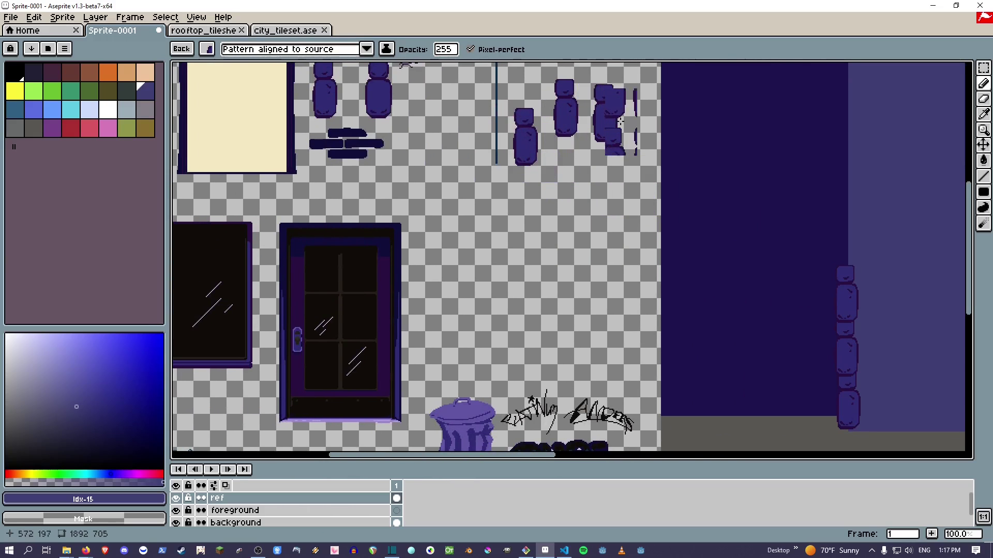
{"action": "scroll", "coordinate": [599, 129], "scroll_direction": "up", "scroll_amount": 1}
{"action": "scroll", "coordinate": [568, 232], "scroll_direction": "up", "scroll_amount": 1}
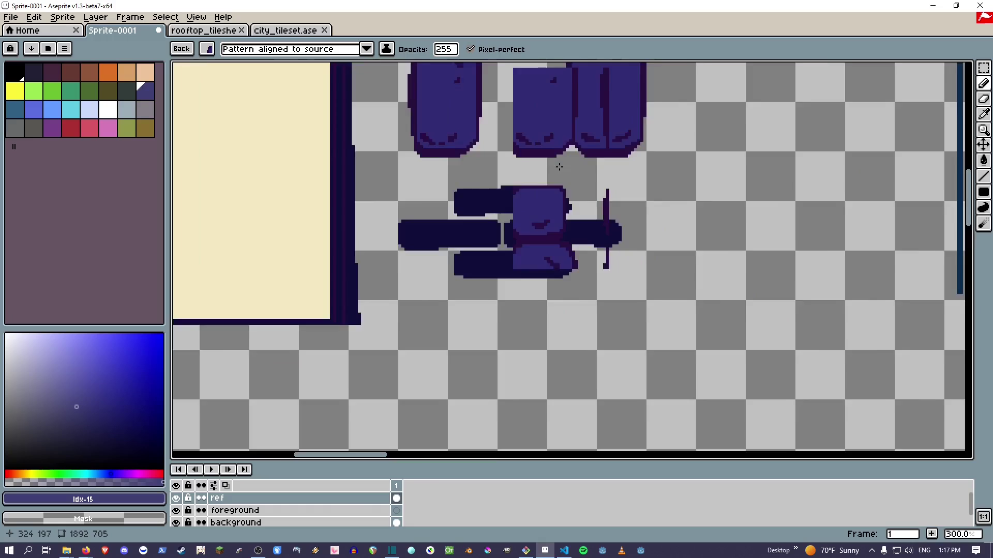
{"action": "scroll", "coordinate": [538, 228], "scroll_direction": "down", "scroll_amount": 4}
{"action": "scroll", "coordinate": [533, 233], "scroll_direction": "up", "scroll_amount": 3}
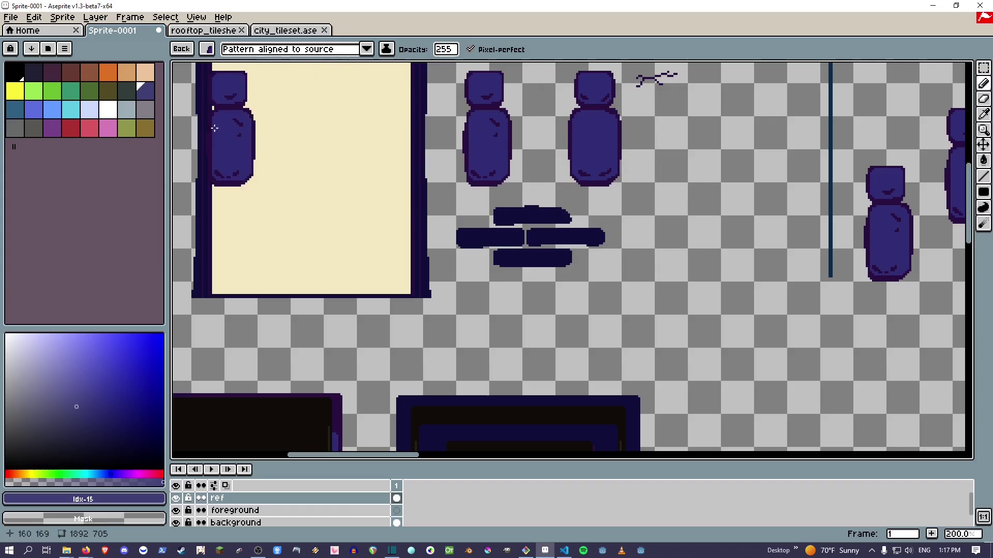
Try Pattern aligned to destination with sweeping strokes across the area above the door, and undo the strokes.
{"action": "left_click", "coordinate": [368, 49]}
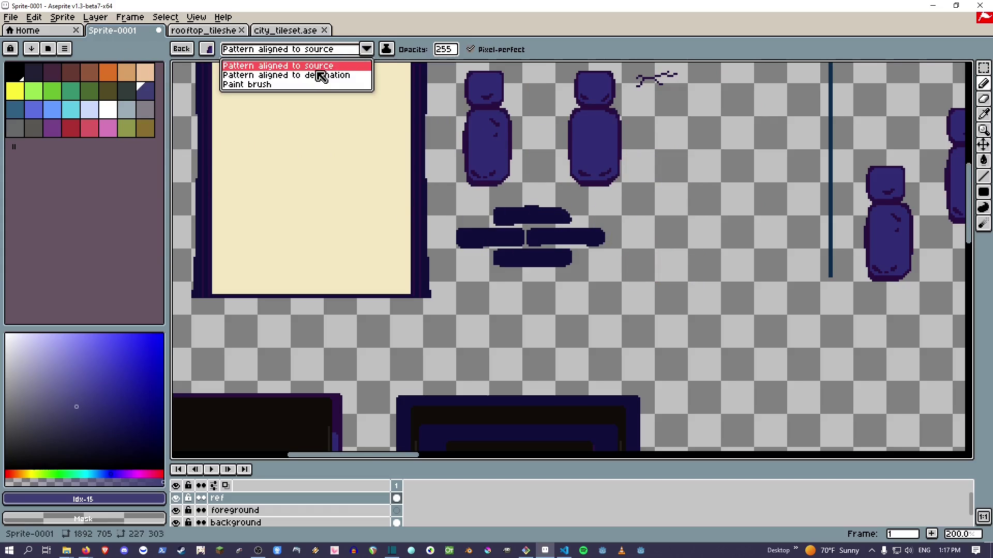
{"action": "left_click", "coordinate": [317, 77]}
{"action": "scroll", "coordinate": [706, 259], "scroll_direction": "down", "scroll_amount": 1}
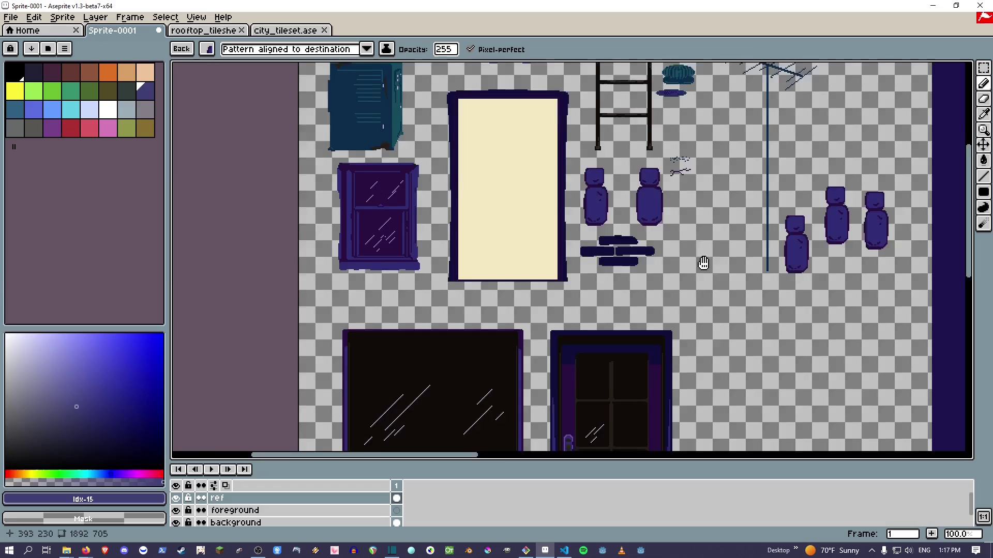
{"action": "scroll", "coordinate": [589, 248], "scroll_direction": "up", "scroll_amount": 2}
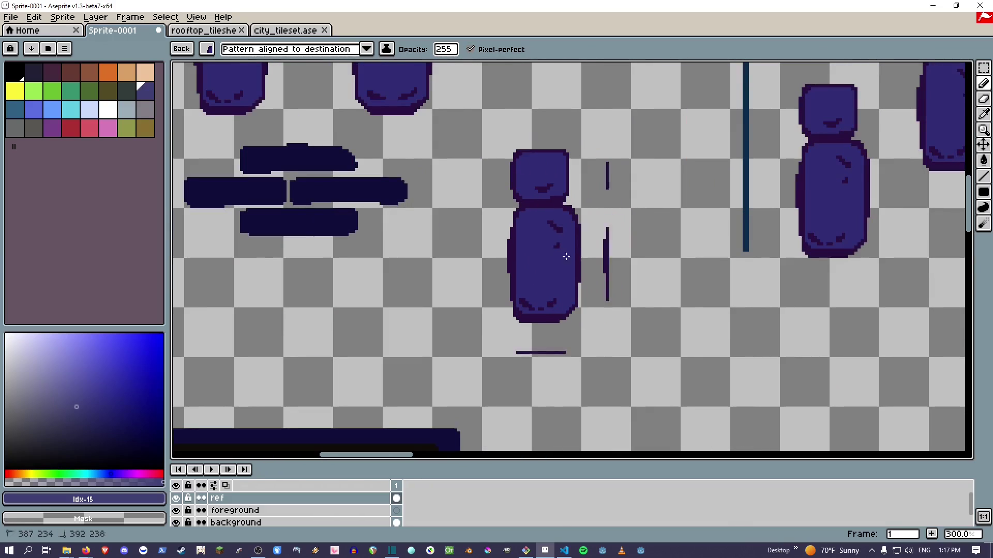
{"action": "mouse_move", "coordinate": [565, 256]}
{"action": "left_mouse_down"}
{"action": "mouse_move", "coordinate": [734, 353]}
{"action": "mouse_move", "coordinate": [829, 388]}
{"action": "mouse_move", "coordinate": [646, 260]}
{"action": "mouse_move", "coordinate": [588, 182]}
{"action": "mouse_move", "coordinate": [422, 202]}
{"action": "mouse_move", "coordinate": [266, 158]}
{"action": "left_mouse_up"}
{"action": "scroll", "coordinate": [448, 194], "scroll_direction": "down", "scroll_amount": 1}
{"action": "key", "text": "ctrl"}
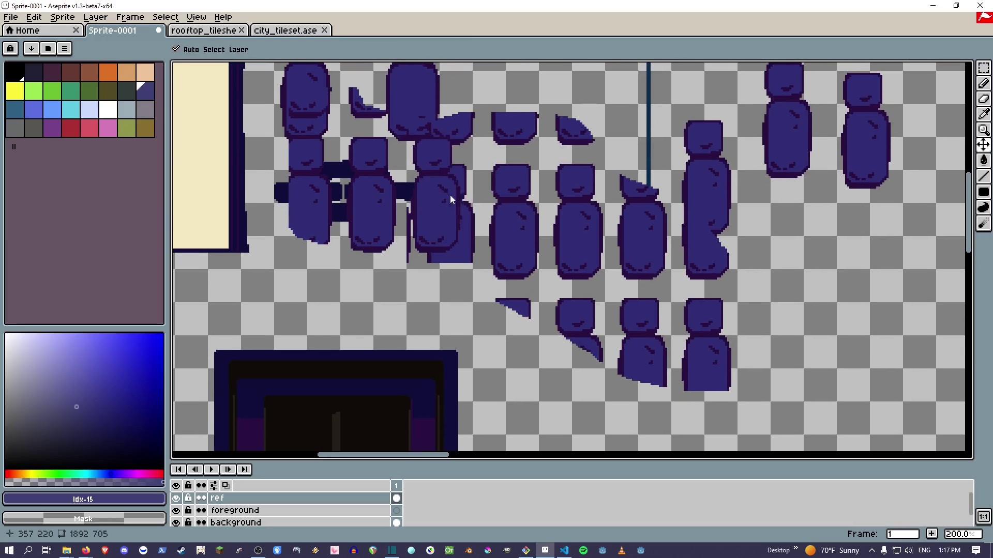
{"action": "key", "text": "ctrl+z"}
{"action": "key", "text": "ctrl+z"}
{"action": "key", "text": "ctrl+z"}
Set the custom brush's pattern mode back to Paint brush.
{"action": "key", "text": "b"}
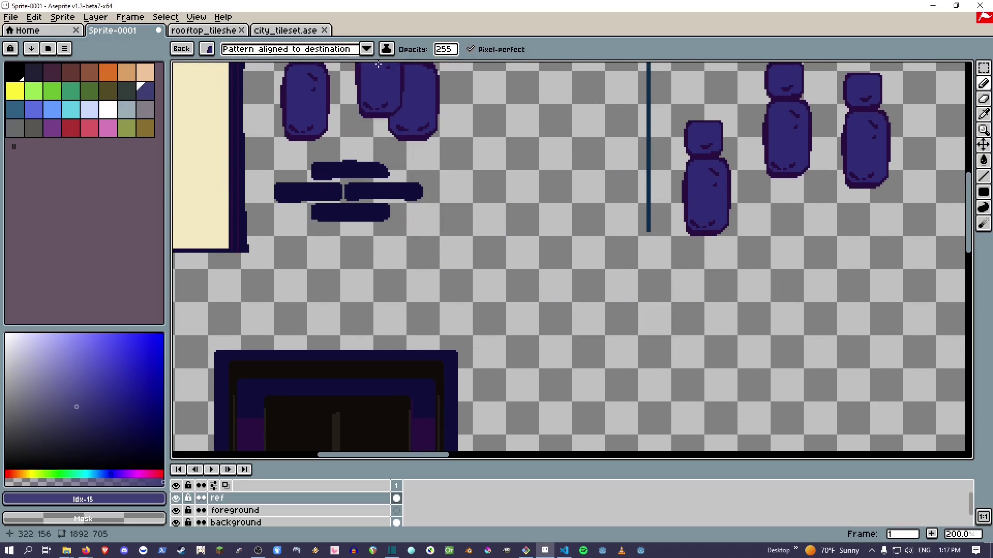
{"action": "left_click", "coordinate": [366, 49]}
{"action": "left_click", "coordinate": [239, 88]}
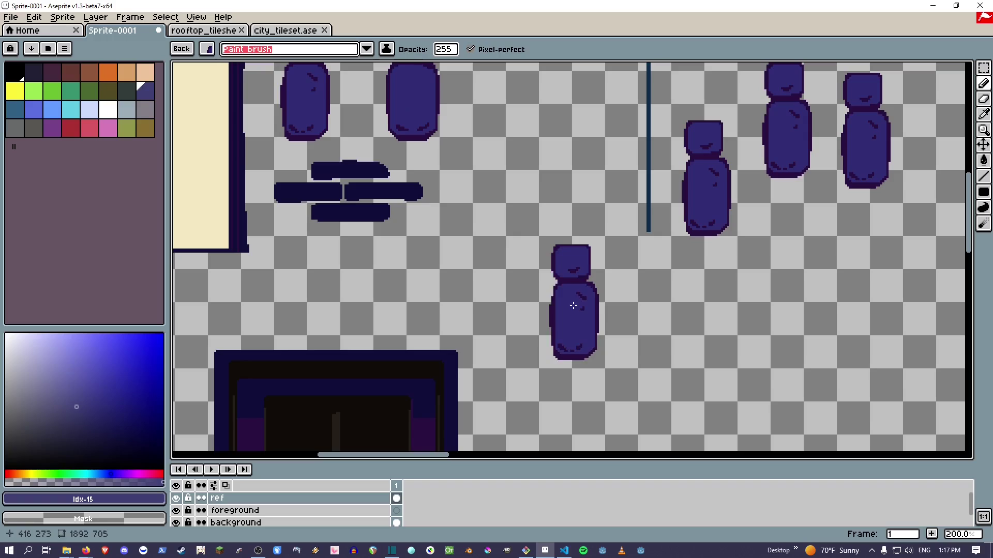
Capture the small speckled marks beside the stones as a custom brush and try hair-like strokes near the antenna pole.
{"action": "mouse_move", "coordinate": [574, 305]}
{"action": "left_mouse_down"}
{"action": "mouse_move", "coordinate": [813, 394]}
{"action": "mouse_move", "coordinate": [853, 322]}
{"action": "mouse_move", "coordinate": [699, 342]}
{"action": "mouse_move", "coordinate": [548, 321]}
{"action": "mouse_move", "coordinate": [517, 275]}
{"action": "mouse_move", "coordinate": [531, 250]}
{"action": "mouse_move", "coordinate": [511, 255]}
{"action": "mouse_move", "coordinate": [560, 293]}
{"action": "mouse_move", "coordinate": [621, 305]}
{"action": "mouse_move", "coordinate": [540, 252]}
{"action": "mouse_move", "coordinate": [588, 289]}
{"action": "left_mouse_up"}
{"action": "scroll", "coordinate": [558, 292], "scroll_direction": "down", "scroll_amount": 2}
{"action": "scroll", "coordinate": [535, 212], "scroll_direction": "up", "scroll_amount": 3}
{"action": "key", "text": "ctrl+b"}
{"action": "mouse_move", "coordinate": [698, 230]}
{"action": "left_mouse_down"}
{"action": "mouse_move", "coordinate": [669, 285]}
{"action": "mouse_move", "coordinate": [706, 420]}
{"action": "mouse_move", "coordinate": [660, 361]}
{"action": "mouse_move", "coordinate": [714, 310]}
{"action": "mouse_move", "coordinate": [740, 242]}
{"action": "mouse_move", "coordinate": [661, 191]}
{"action": "mouse_move", "coordinate": [649, 273]}
{"action": "mouse_move", "coordinate": [662, 332]}
{"action": "mouse_move", "coordinate": [711, 373]}
{"action": "mouse_move", "coordinate": [785, 366]}
{"action": "mouse_move", "coordinate": [741, 306]}
{"action": "mouse_move", "coordinate": [589, 231]}
{"action": "left_mouse_up"}
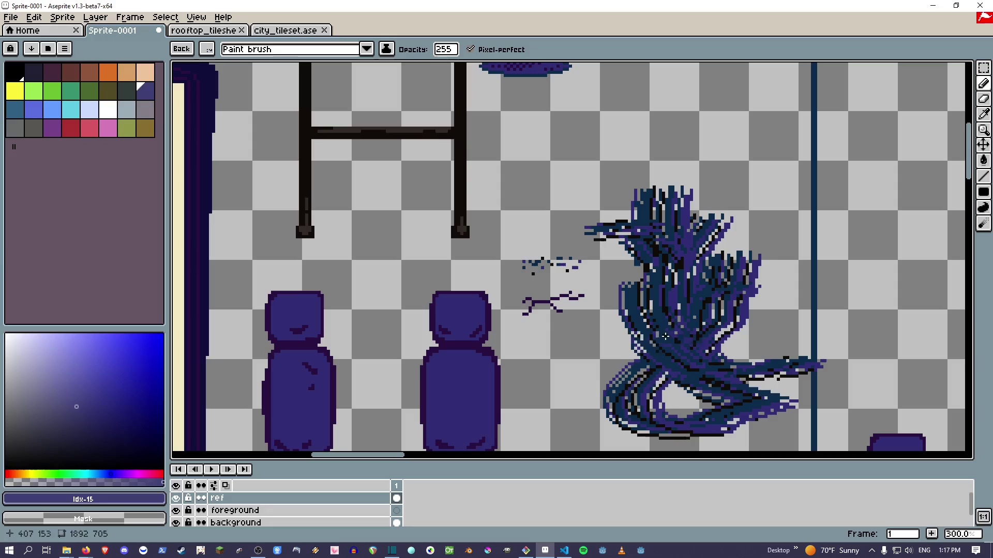
{"action": "mouse_move", "coordinate": [665, 336]}
{"action": "left_mouse_down"}
{"action": "mouse_move", "coordinate": [602, 373]}
{"action": "mouse_move", "coordinate": [648, 367]}
{"action": "mouse_move", "coordinate": [632, 386]}
{"action": "mouse_move", "coordinate": [599, 374]}
{"action": "left_mouse_up"}
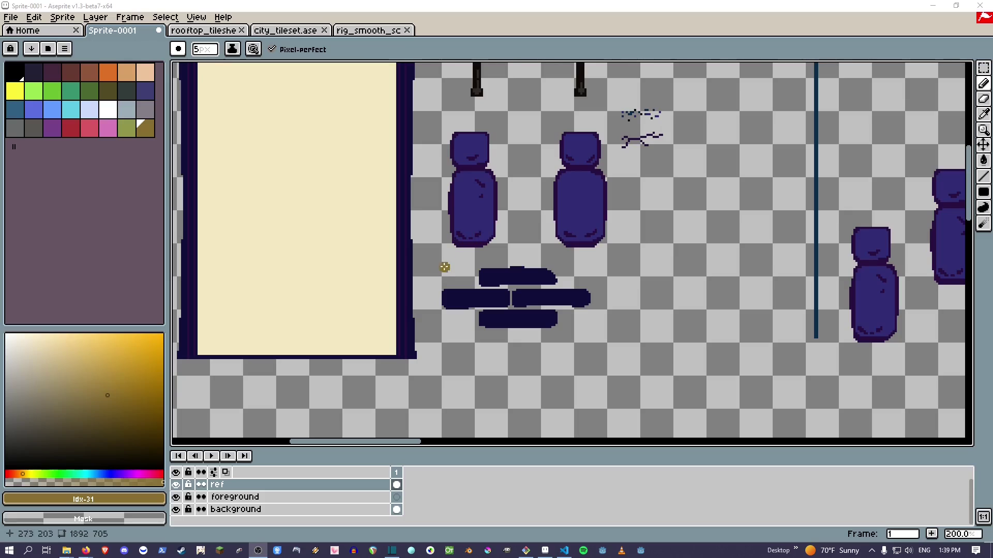
Capture the dark blue brick cluster below the purple stones as a custom brush.
{"action": "key", "text": "v"}
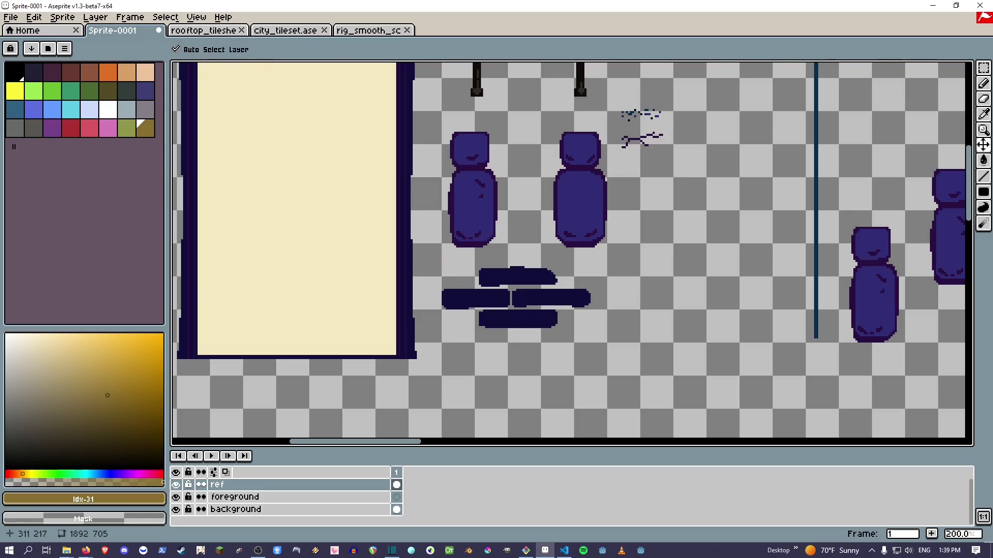
{"action": "left_click_drag", "start_coordinate": [434, 262], "coordinate": [601, 338]}
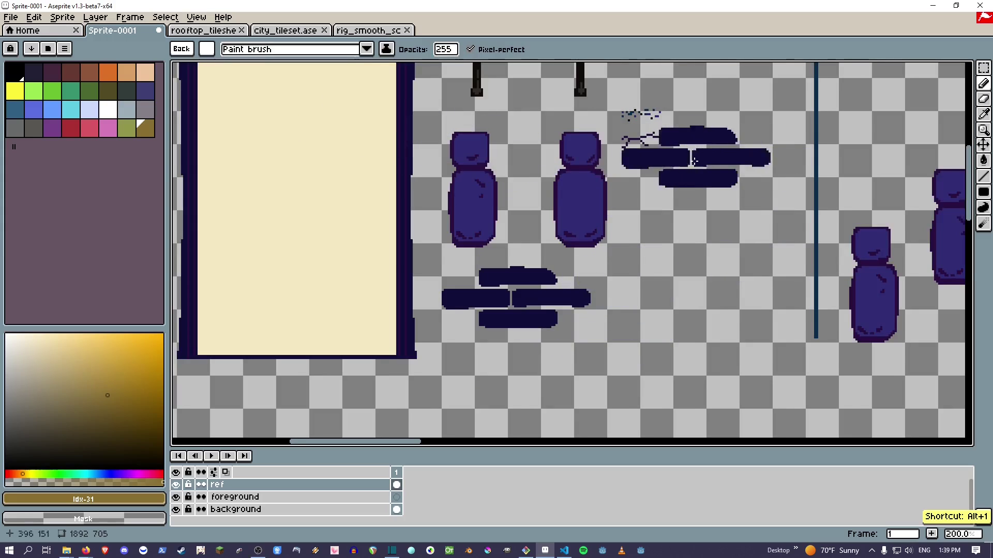
{"action": "scroll", "coordinate": [580, 193], "scroll_direction": "down", "scroll_amount": 2}
{"action": "left_click_drag", "start_coordinate": [579, 193], "coordinate": [406, 304]}
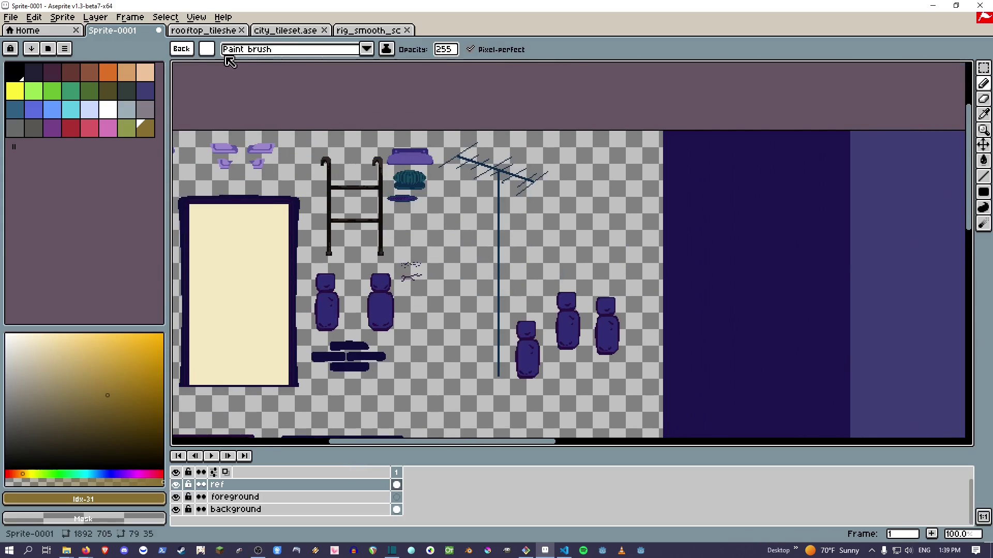
Load the brick cluster from the first saved brush slot and stamp it in gold around the wall corner.
{"action": "left_click", "coordinate": [208, 51]}
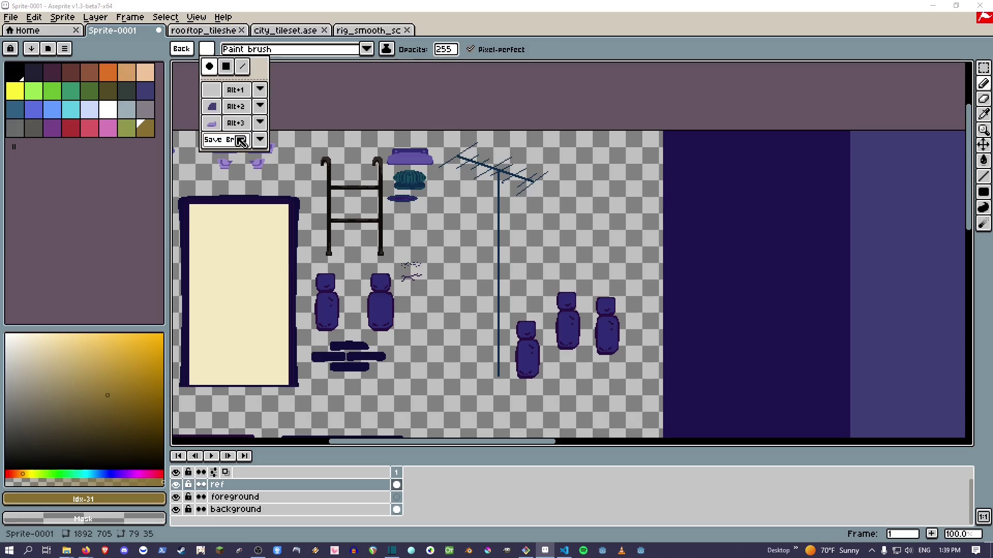
{"action": "left_click", "coordinate": [258, 137]}
{"action": "left_click", "coordinate": [248, 132]}
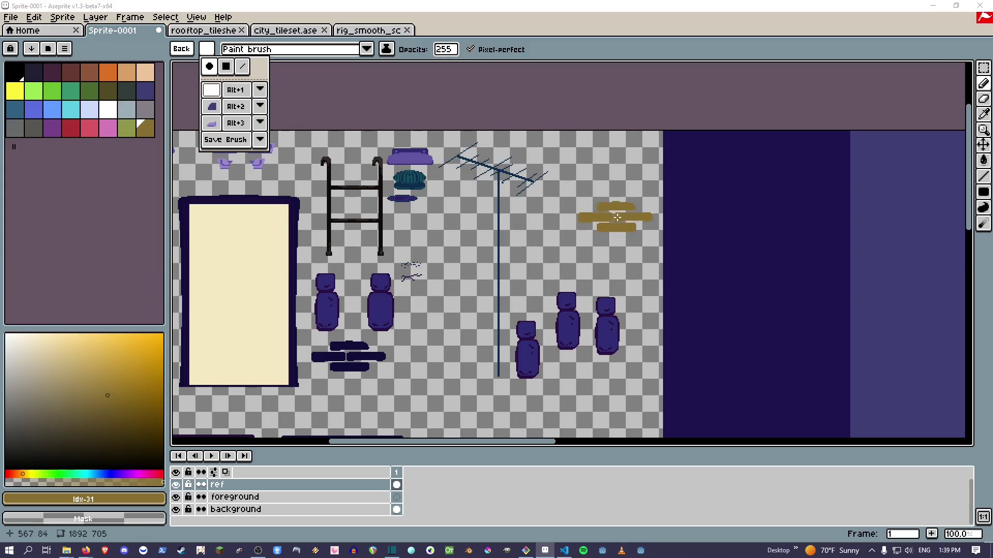
{"action": "scroll", "coordinate": [641, 236], "scroll_direction": "down", "scroll_amount": 1}
{"action": "mouse_move", "coordinate": [641, 236]}
{"action": "left_mouse_down"}
{"action": "mouse_move", "coordinate": [579, 243]}
{"action": "mouse_move", "coordinate": [390, 214]}
{"action": "left_mouse_up"}
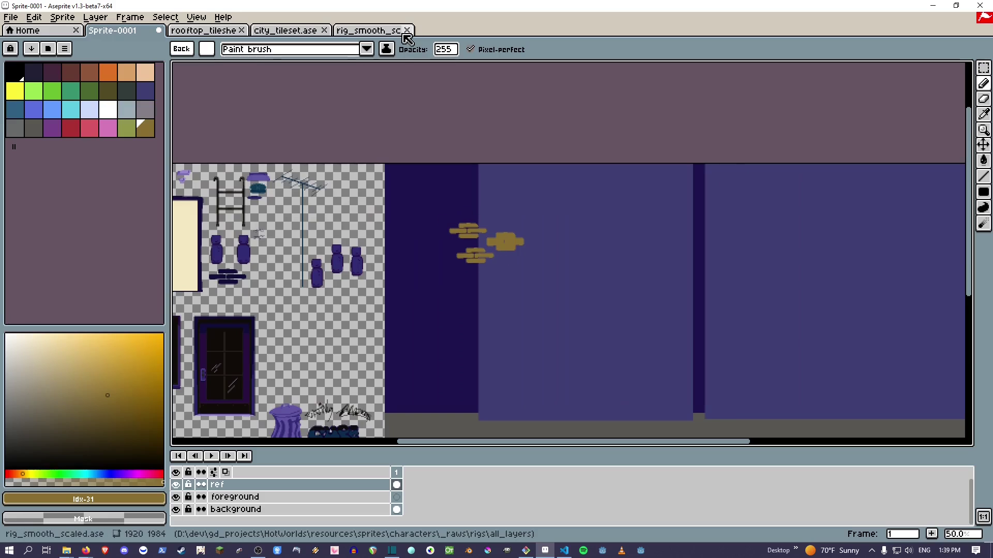
Create a transparent 862 × 500 px RGBA sprite and stamp the gold brick brush at several spots on it.
{"action": "key", "text": "ctrl+n"}
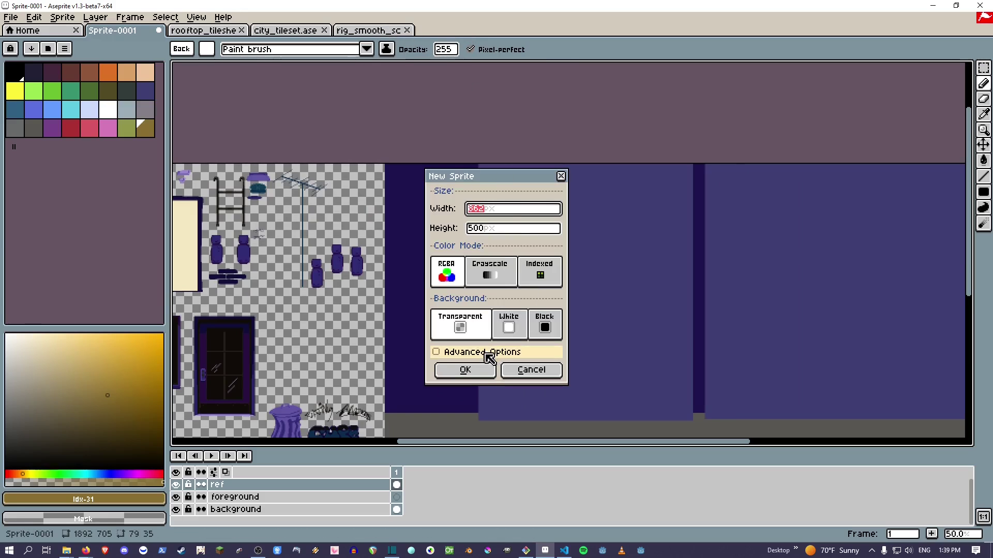
{"action": "left_click", "coordinate": [473, 372]}
{"action": "left_click", "coordinate": [470, 196]}
{"action": "left_click", "coordinate": [605, 235]}
{"action": "left_click", "coordinate": [436, 277]}
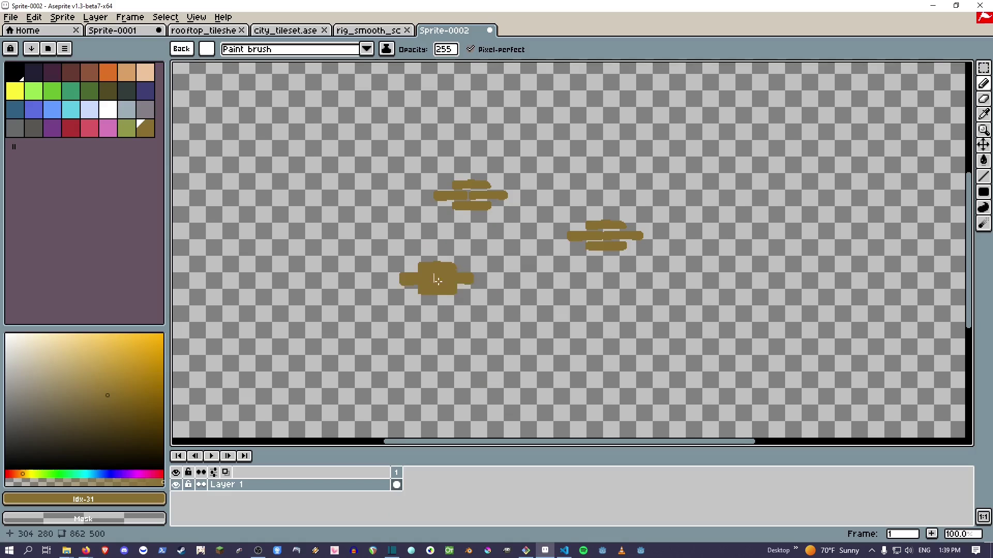
{"action": "left_click_drag", "start_coordinate": [552, 302], "coordinate": [540, 299]}
{"action": "left_click", "coordinate": [408, 194]}
Switch to the third saved brush and stamp its small gold shape at three spots near the bricks.
{"action": "left_click", "coordinate": [207, 49]}
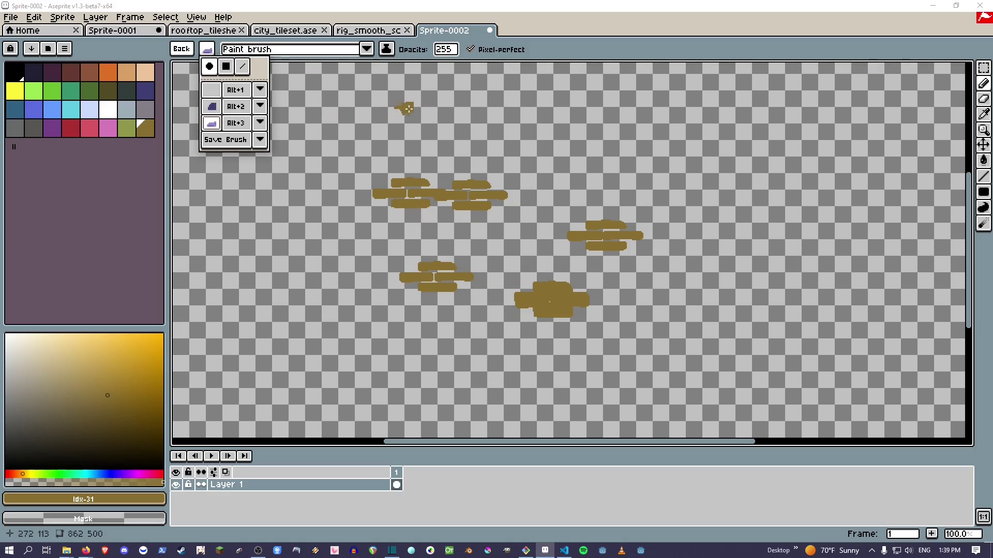
{"action": "left_click", "coordinate": [409, 108]}
{"action": "left_click", "coordinate": [356, 130]}
{"action": "left_click_drag", "start_coordinate": [330, 185], "coordinate": [326, 189]}
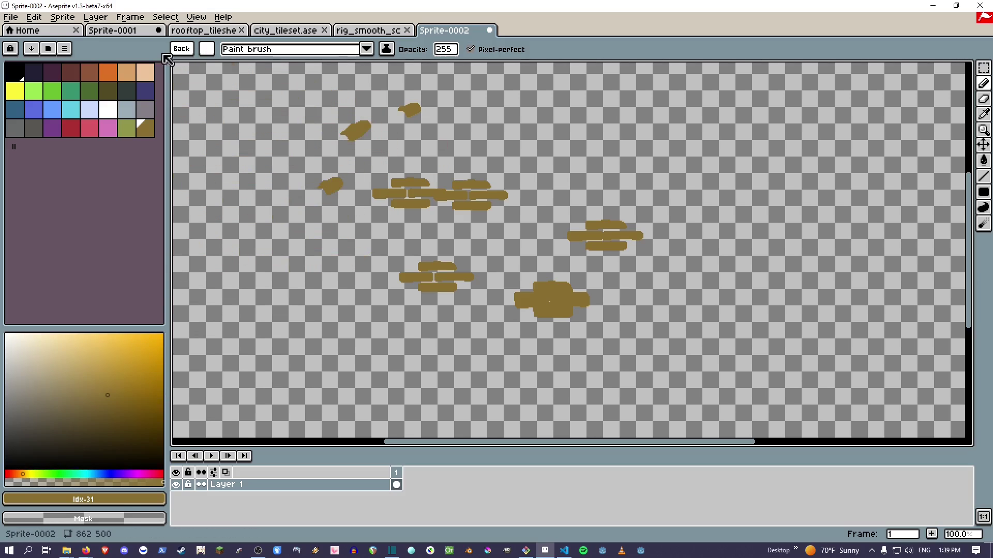
Capture the leftmost of the three purple stone stacks in Sprite-0001 as a custom brush and open the saved brushes.
{"action": "left_click", "coordinate": [114, 30]}
{"action": "scroll", "coordinate": [305, 233], "scroll_direction": "up", "scroll_amount": 2}
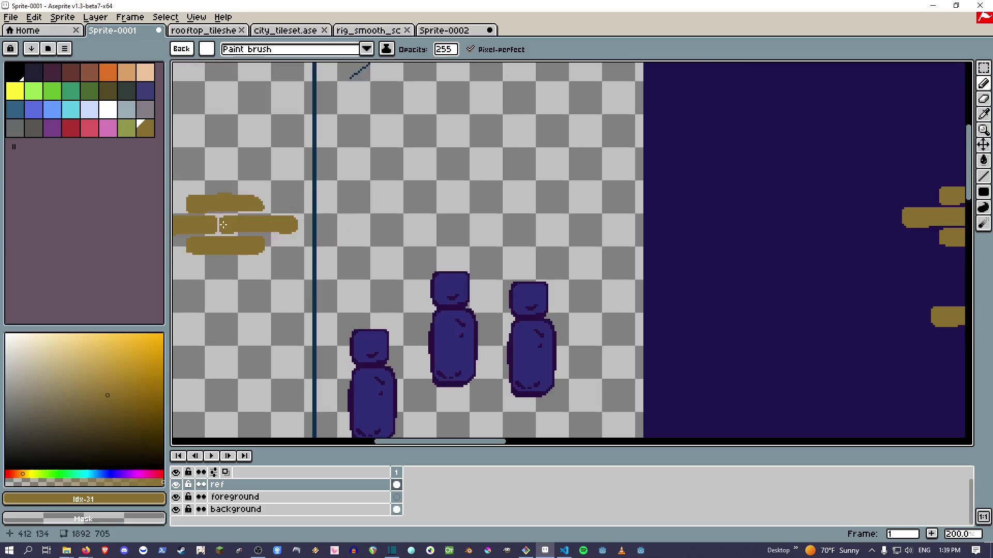
{"action": "left_click_drag", "start_coordinate": [239, 224], "coordinate": [286, 151]}
{"action": "key", "text": "ctrl+b"}
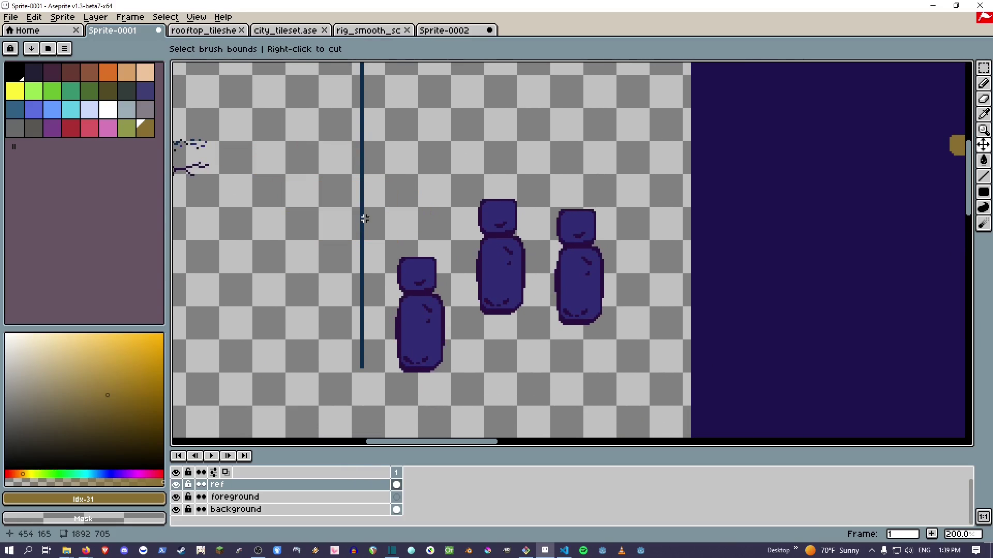
{"action": "left_click_drag", "start_coordinate": [380, 243], "coordinate": [459, 375]}
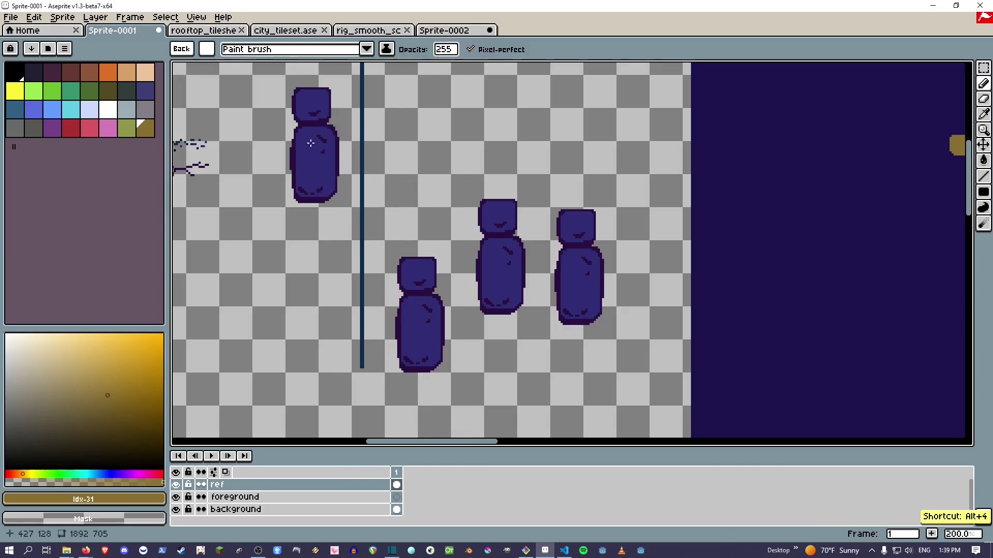
{"action": "left_click", "coordinate": [206, 49]}
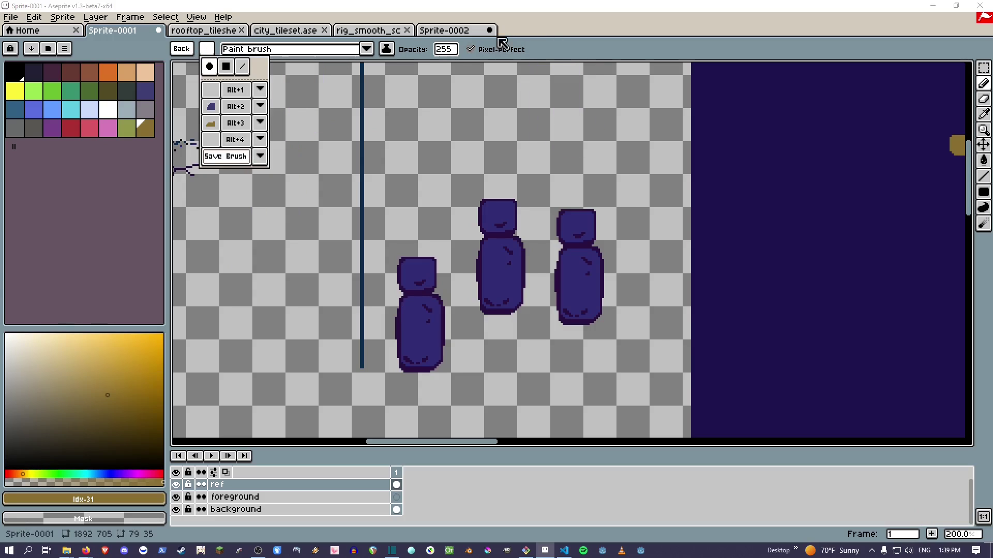
Load the second saved brush in Sprite-0002 and stamp its small dark blue shape once among the gold shapes.
{"action": "left_click", "coordinate": [440, 32]}
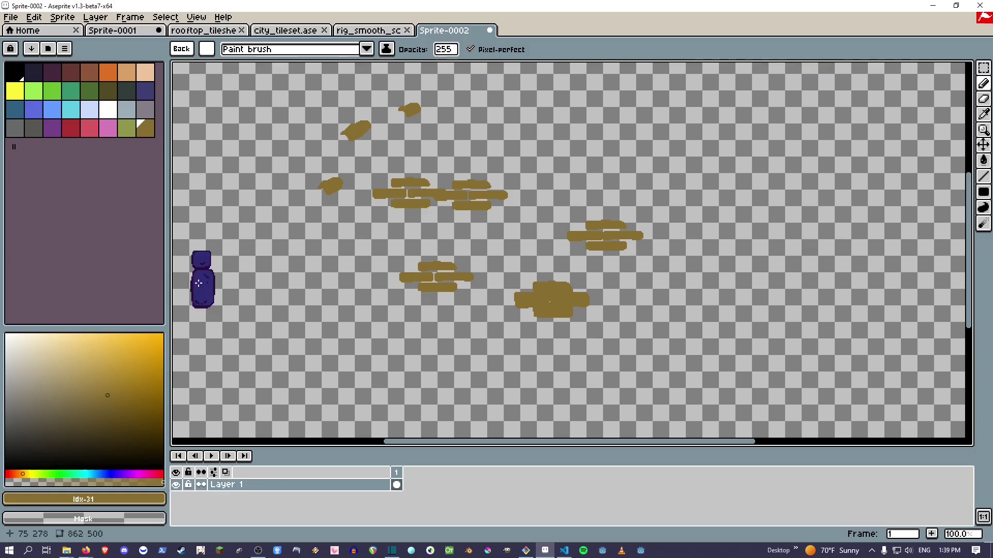
{"action": "left_click", "coordinate": [207, 49]}
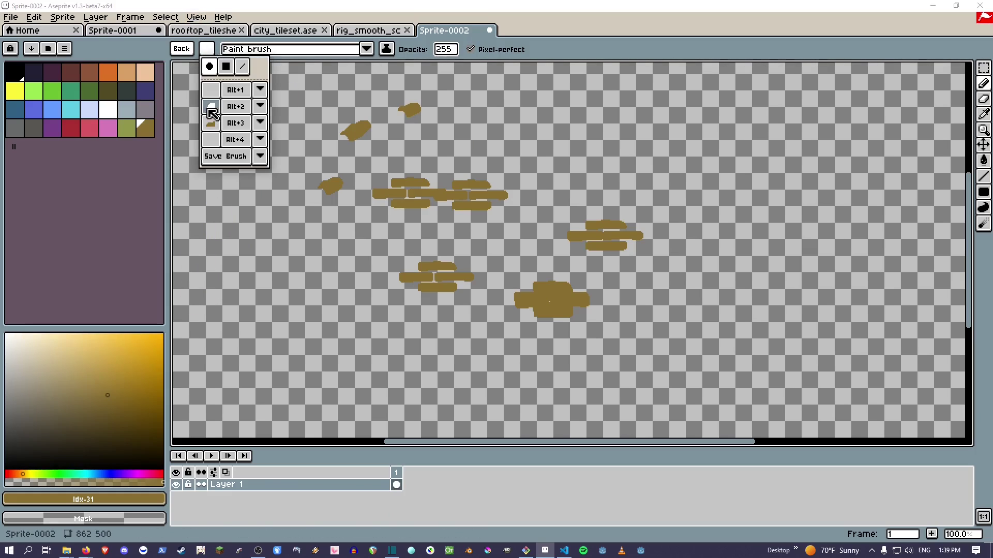
{"action": "left_click", "coordinate": [212, 113]}
{"action": "left_click", "coordinate": [262, 239]}
Load the fourth saved brush and stamp the stone stack silhouette in gold at three spots beside the bricks.
{"action": "left_click", "coordinate": [208, 49]}
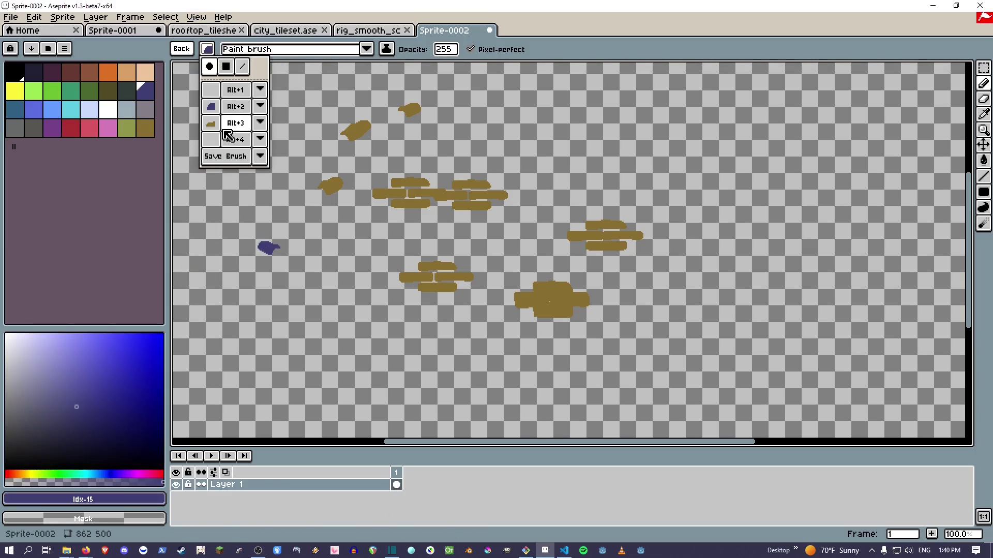
{"action": "left_click", "coordinate": [212, 137]}
{"action": "left_click", "coordinate": [216, 243]}
{"action": "left_click", "coordinate": [342, 291]}
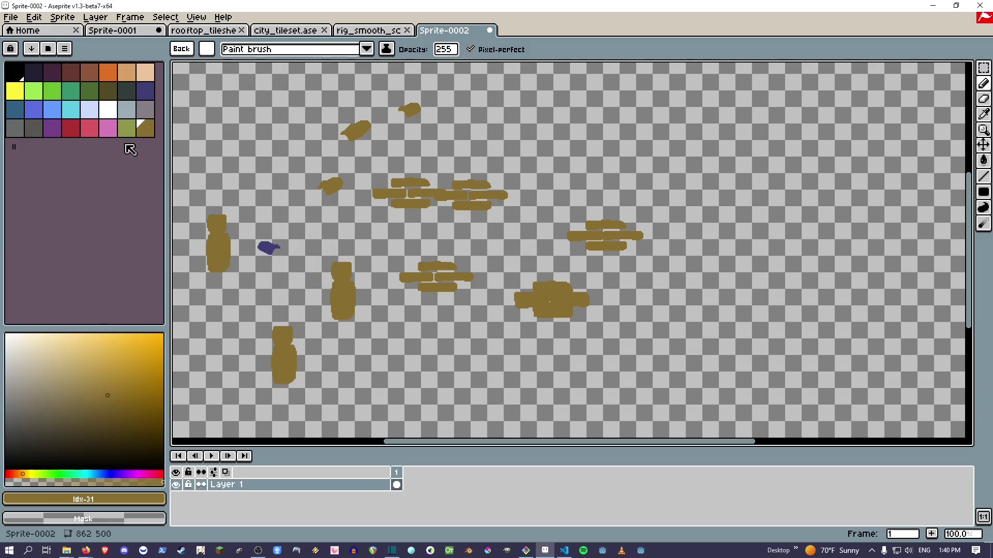
Load the first saved brush, choose the pinkish red palette colour at index 28, and stamp three brick clusters above the gold ones.
{"action": "left_click", "coordinate": [205, 51]}
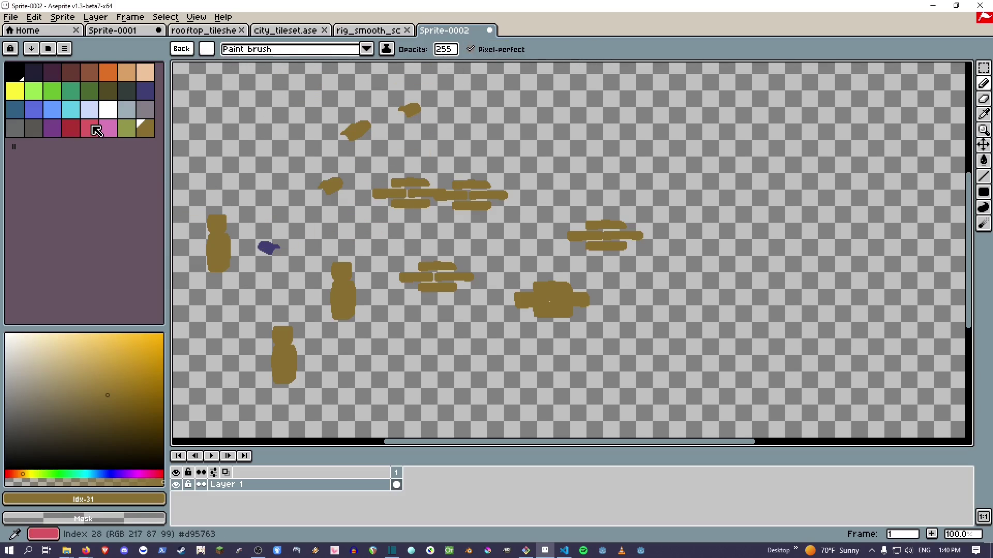
{"action": "left_click", "coordinate": [89, 128]}
{"action": "left_click", "coordinate": [439, 164]}
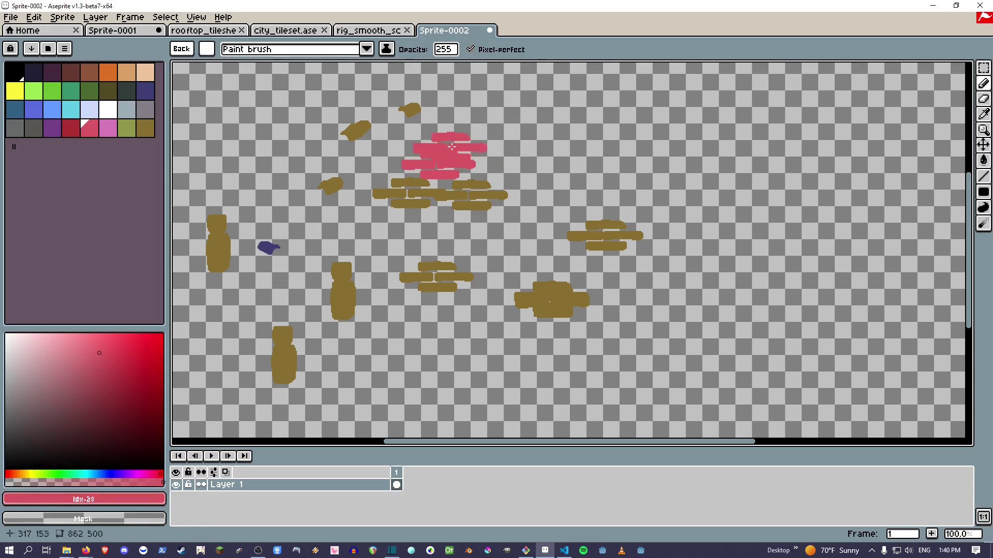
{"action": "left_click", "coordinate": [484, 140]}
{"action": "left_click", "coordinate": [601, 161]}
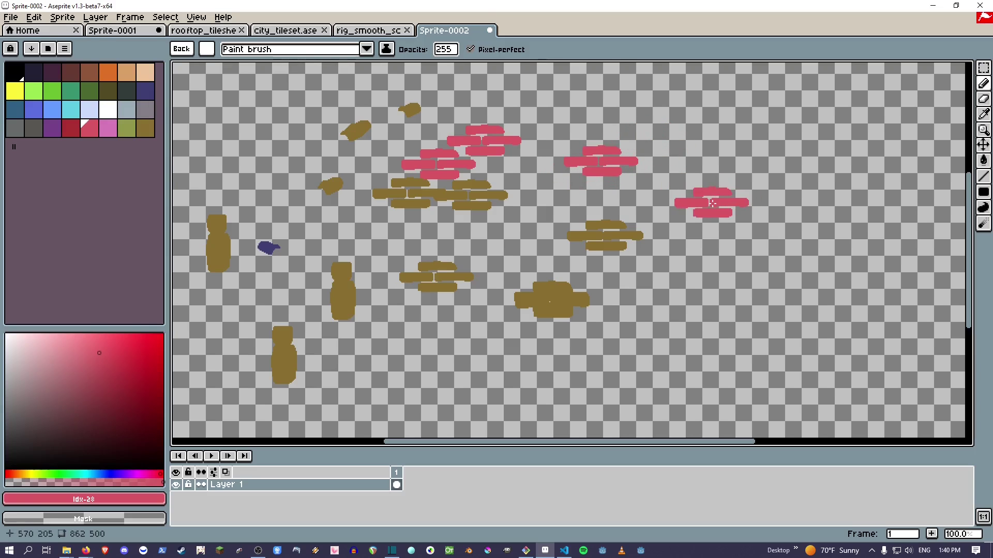
Try painting a large area of repeating bricks with the brush set to Pattern aligned to destination, then undo the stroke.
{"action": "left_click", "coordinate": [365, 49]}
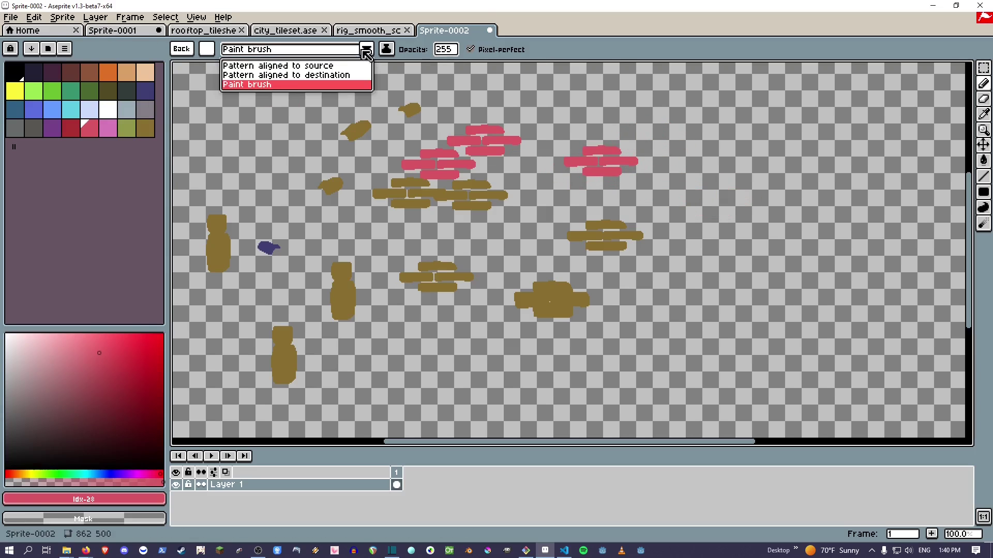
{"action": "left_click", "coordinate": [283, 76]}
{"action": "mouse_move", "coordinate": [745, 167]}
{"action": "left_mouse_down"}
{"action": "mouse_move", "coordinate": [717, 212]}
{"action": "mouse_move", "coordinate": [787, 257]}
{"action": "mouse_move", "coordinate": [819, 143]}
{"action": "mouse_move", "coordinate": [728, 121]}
{"action": "mouse_move", "coordinate": [766, 267]}
{"action": "mouse_move", "coordinate": [789, 133]}
{"action": "mouse_move", "coordinate": [769, 298]}
{"action": "mouse_move", "coordinate": [798, 185]}
{"action": "mouse_move", "coordinate": [885, 250]}
{"action": "left_mouse_up"}
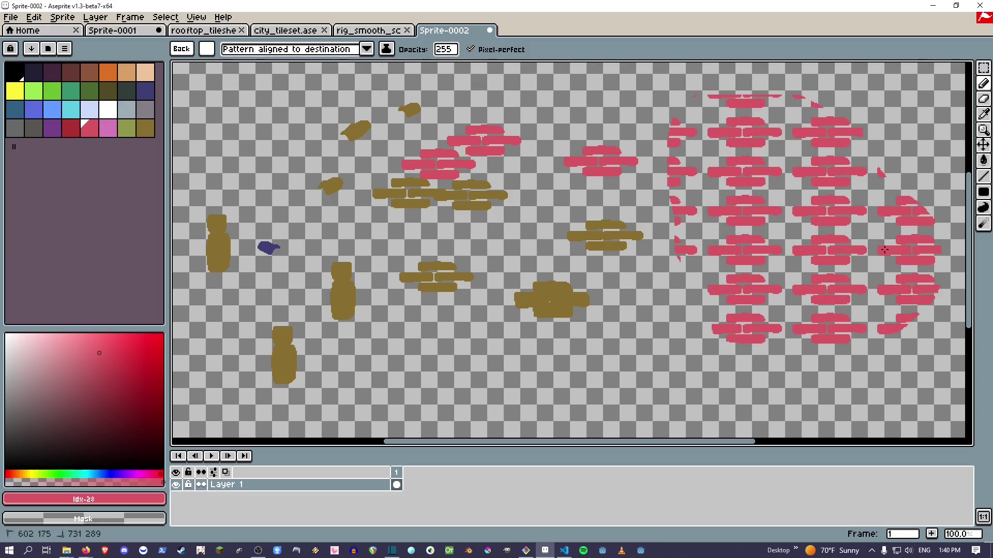
{"action": "left_click_drag", "start_coordinate": [759, 210], "coordinate": [540, 236]}
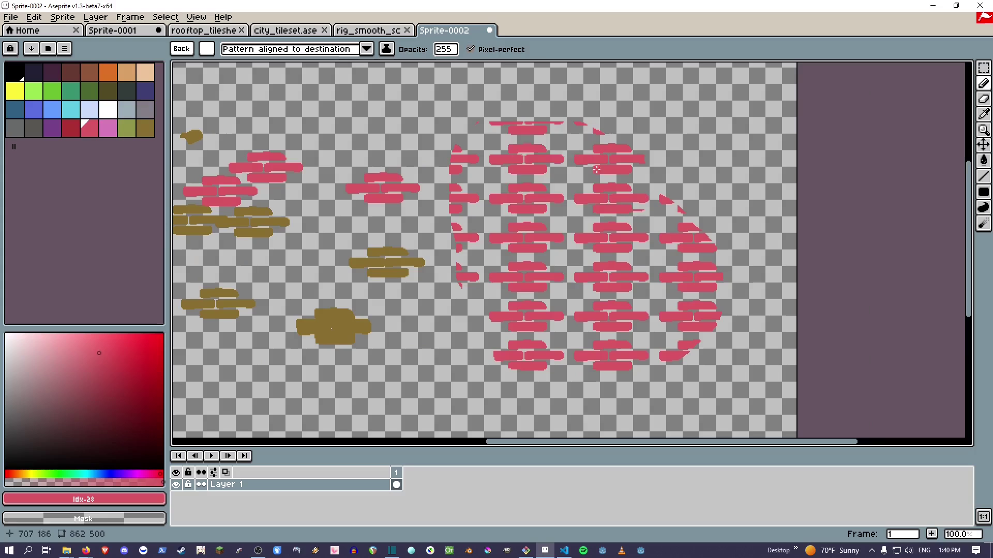
{"action": "left_click_drag", "start_coordinate": [424, 220], "coordinate": [533, 228]}
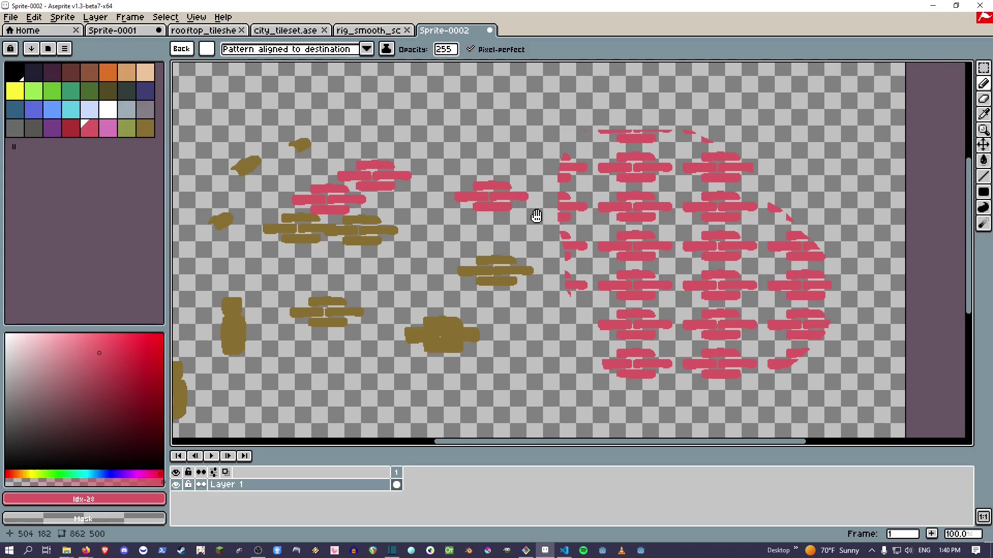
{"action": "key", "text": "ctrl+z"}
Stamp a second red brick cluster staggered against the isolated one and capture the pair as a custom brush.
{"action": "left_click", "coordinate": [538, 228]}
{"action": "scroll", "coordinate": [535, 222], "scroll_direction": "up", "scroll_amount": 2}
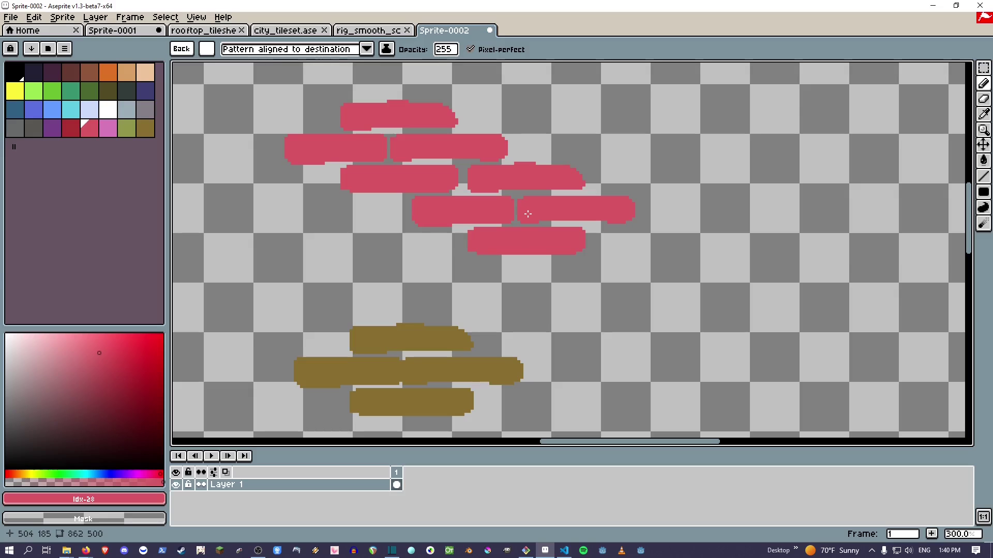
{"action": "scroll", "coordinate": [636, 204], "scroll_direction": "down", "scroll_amount": 1}
{"action": "key", "text": "ctrl+b"}
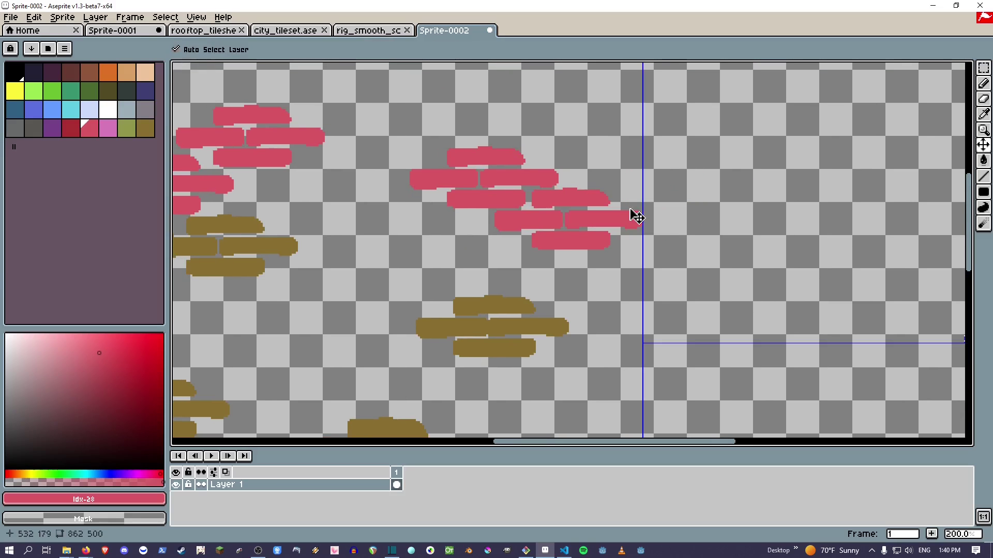
{"action": "left_click_drag", "start_coordinate": [404, 139], "coordinate": [653, 268]}
Try painting with the staggered brick brush, undo the stroke, and return to the regular 5 px brush.
{"action": "scroll", "coordinate": [688, 228], "scroll_direction": "down", "scroll_amount": 1}
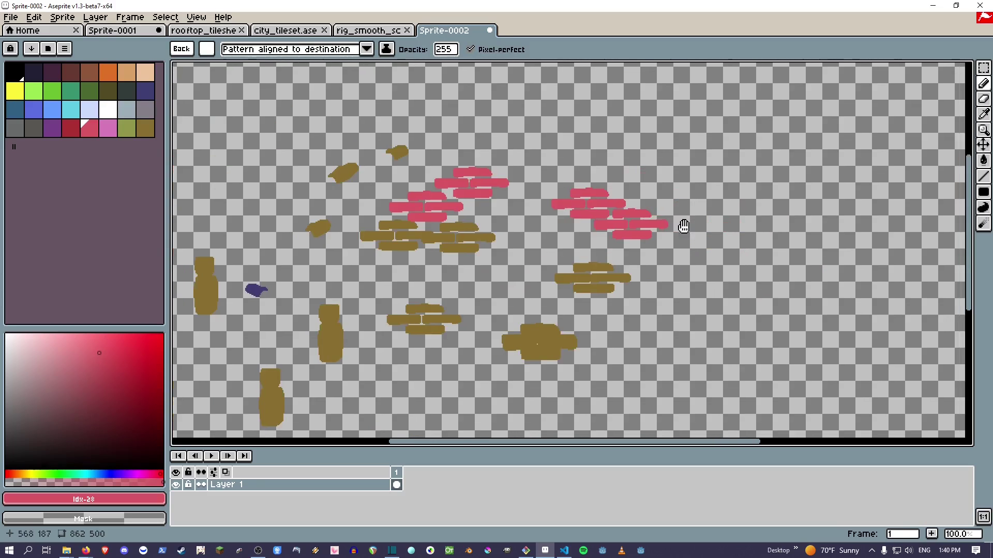
{"action": "left_click_drag", "start_coordinate": [682, 225], "coordinate": [493, 227]}
{"action": "mouse_move", "coordinate": [570, 226]}
{"action": "left_mouse_down"}
{"action": "mouse_move", "coordinate": [628, 191]}
{"action": "mouse_move", "coordinate": [483, 144]}
{"action": "mouse_move", "coordinate": [610, 125]}
{"action": "mouse_move", "coordinate": [652, 222]}
{"action": "mouse_move", "coordinate": [523, 331]}
{"action": "mouse_move", "coordinate": [628, 339]}
{"action": "mouse_move", "coordinate": [533, 278]}
{"action": "left_mouse_up"}
{"action": "key", "text": "ctrl+z"}
{"action": "scroll", "coordinate": [499, 251], "scroll_direction": "up", "scroll_amount": 1}
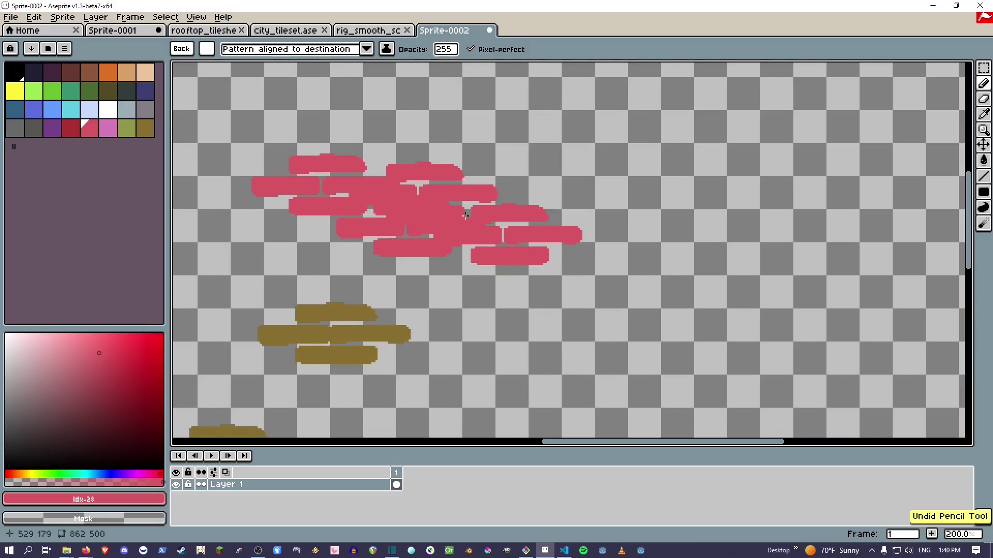
{"action": "scroll", "coordinate": [507, 227], "scroll_direction": "up", "scroll_amount": 1}
{"action": "key", "text": "Escape"}
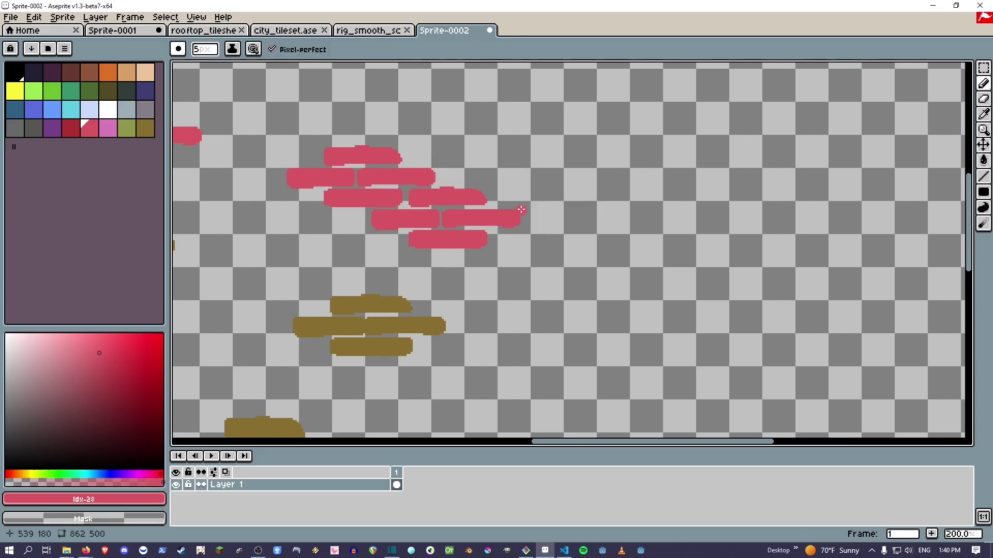
Draw two diagonally touching squares with a 5 px square brush and capture them as a custom brush.
{"action": "scroll", "coordinate": [604, 199], "scroll_direction": "up", "scroll_amount": 1}
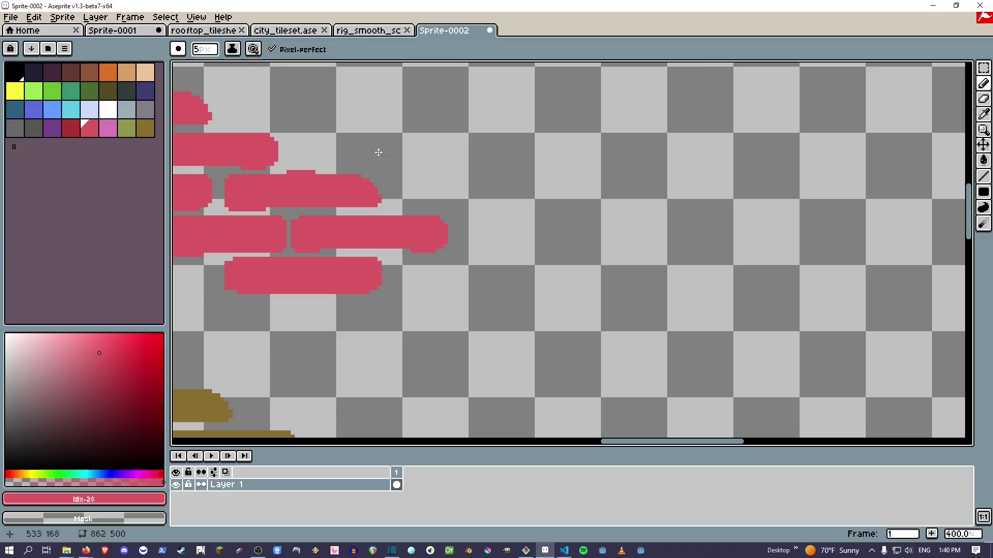
{"action": "left_click", "coordinate": [179, 49]}
{"action": "left_click", "coordinate": [196, 67]}
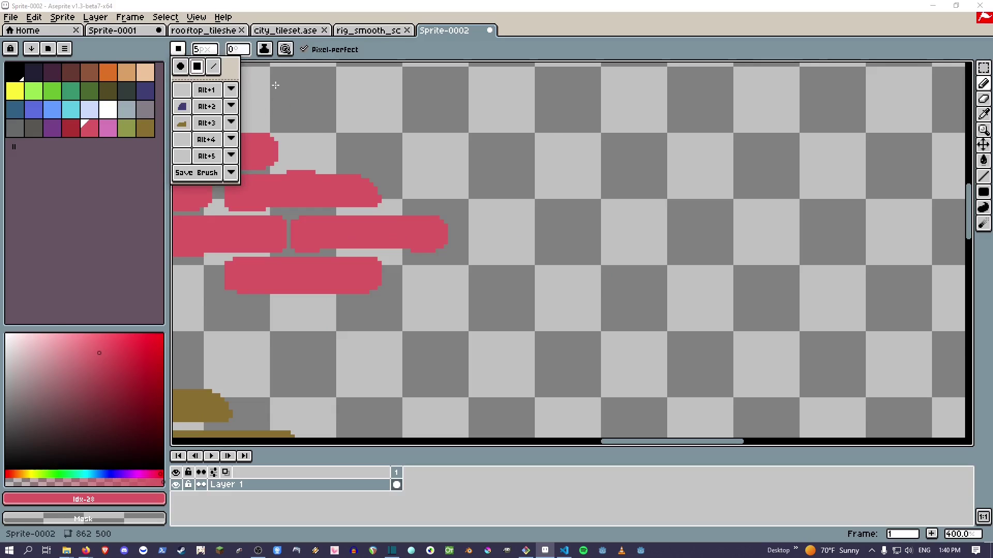
{"action": "left_click", "coordinate": [609, 199]}
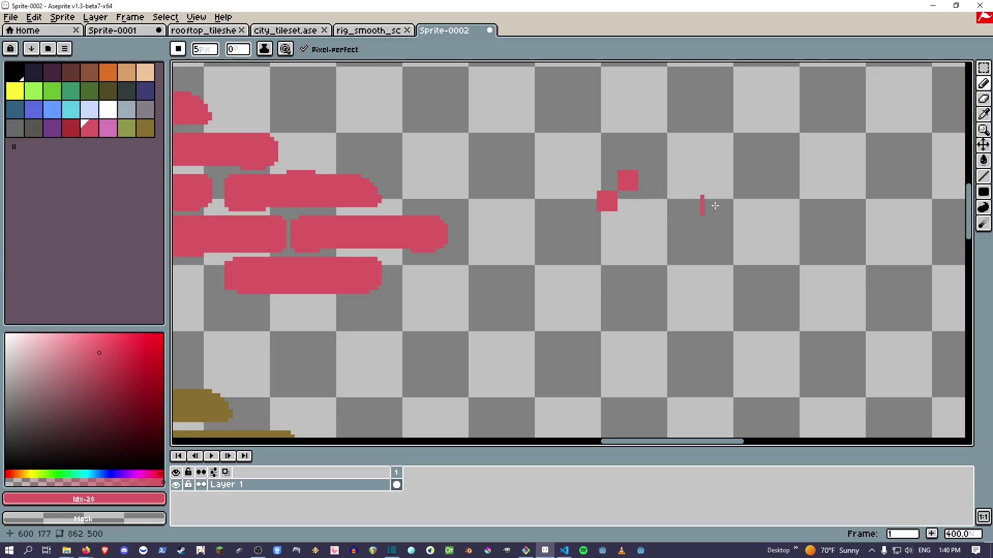
{"action": "key", "text": "ctrl+b"}
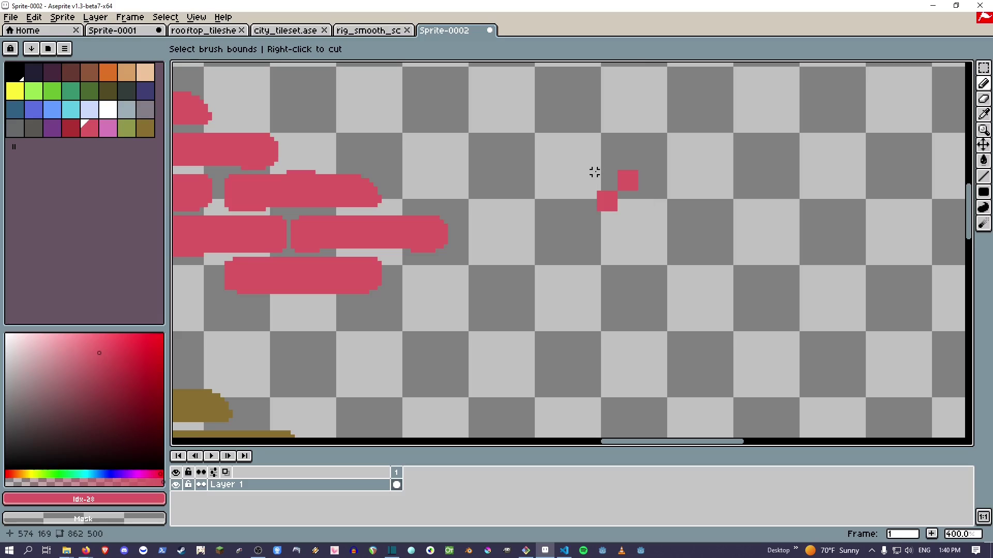
{"action": "left_click_drag", "start_coordinate": [635, 173], "coordinate": [598, 209]}
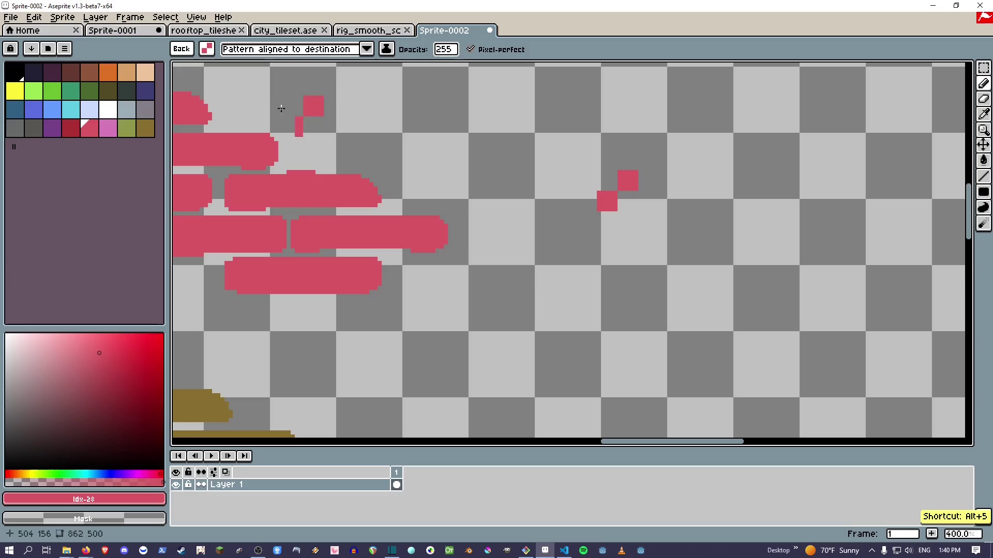
Set the brush to Pattern aligned to source and paint a large red checkerboard area beside the red bricks.
{"action": "left_click", "coordinate": [367, 49]}
{"action": "left_click", "coordinate": [350, 67]}
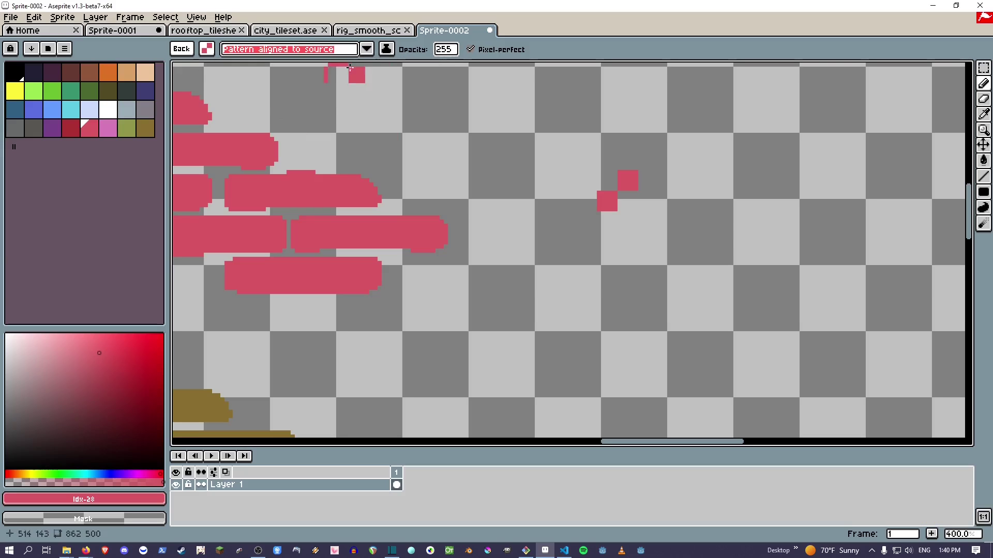
{"action": "mouse_move", "coordinate": [625, 211]}
{"action": "left_mouse_down"}
{"action": "mouse_move", "coordinate": [672, 310]}
{"action": "mouse_move", "coordinate": [646, 320]}
{"action": "mouse_move", "coordinate": [739, 357]}
{"action": "left_mouse_up"}
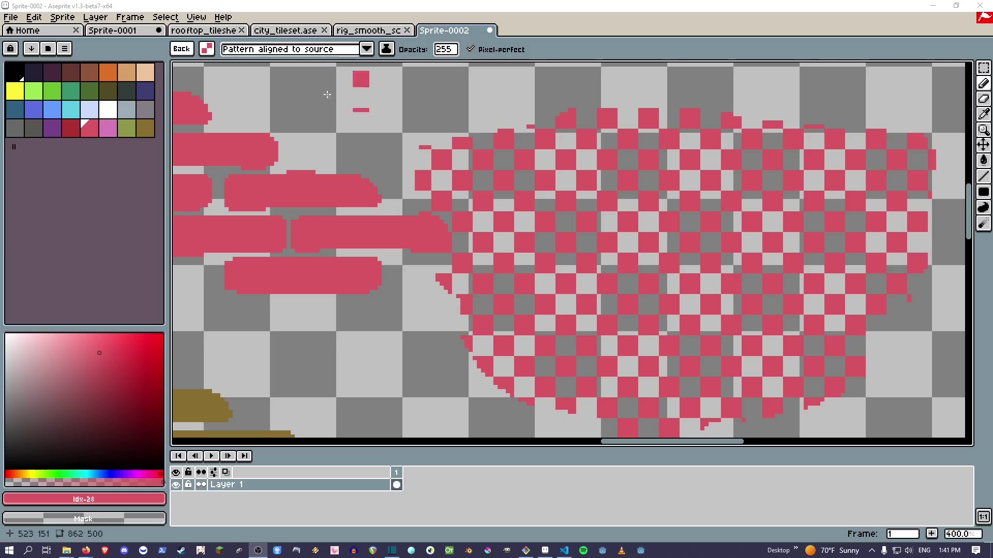
Switch to Sprite-0001 and paint the red checker pattern across the edge of the dark blue wall.
{"action": "left_click", "coordinate": [113, 30]}
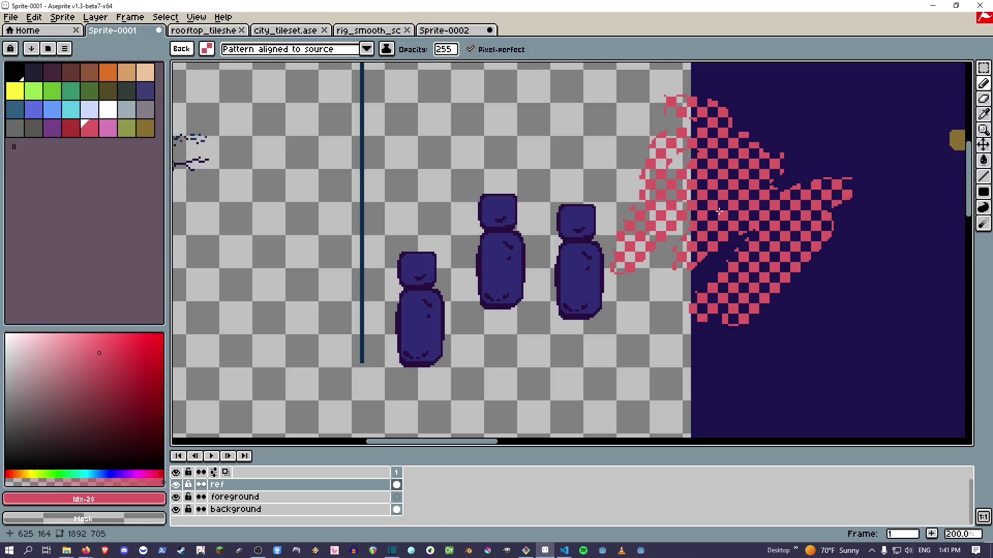